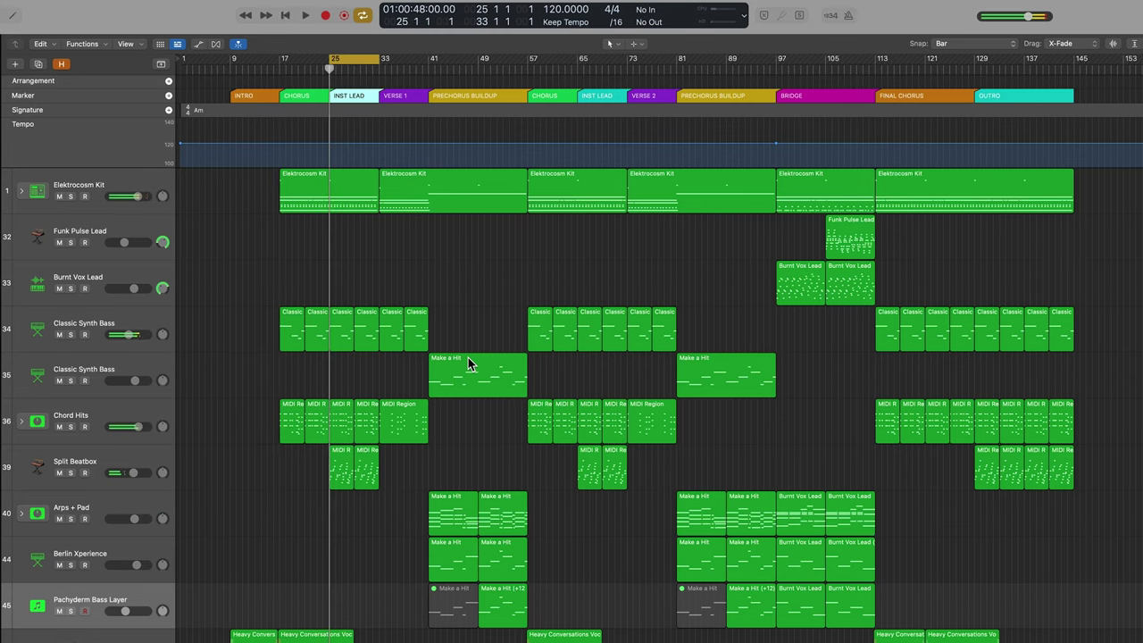
# Jump from the INST LEAD marker at bar 25 ahead to VERSE 1 and play from there.
pyautogui.hotkey('alt', '.')
pyautogui.press('space')
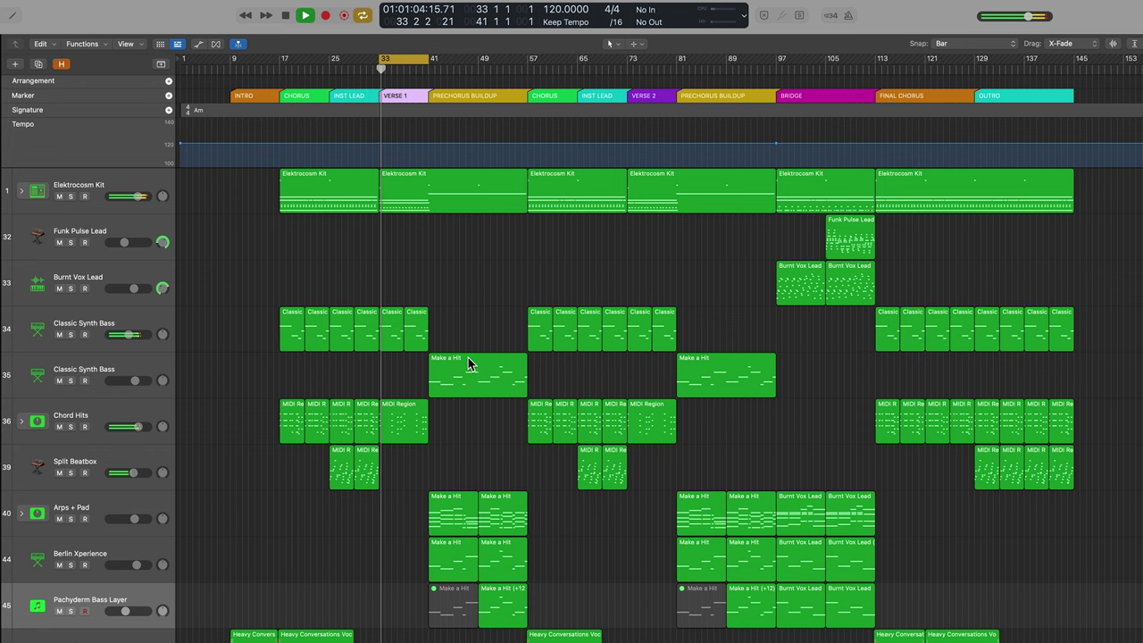
pyautogui.hotkey('alt', '.')
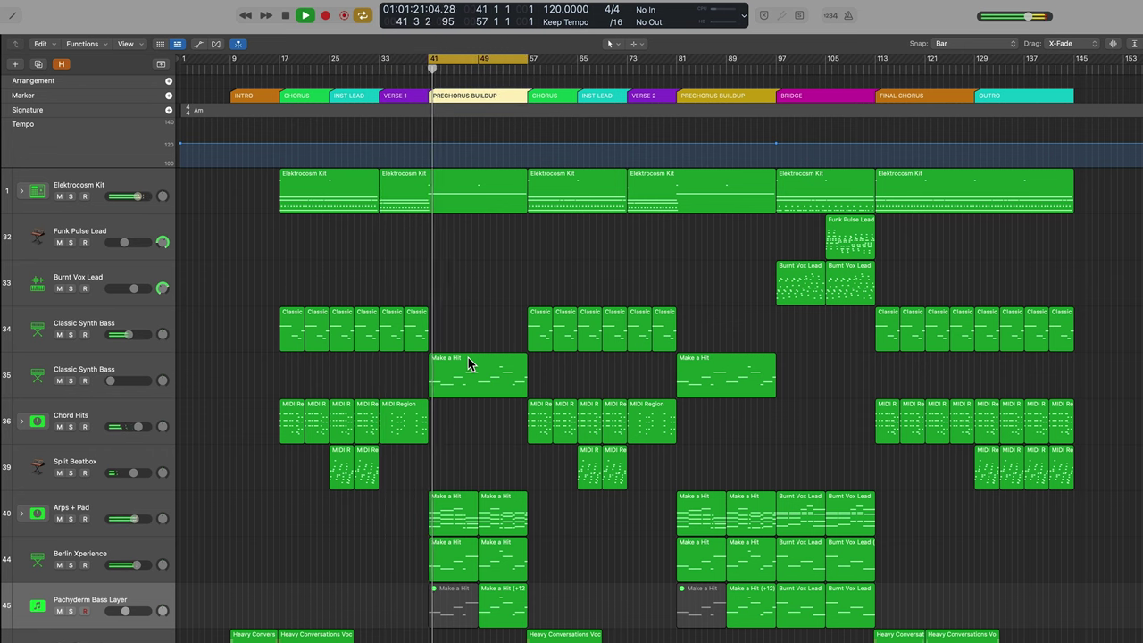
pyautogui.hotkey('alt', '.')
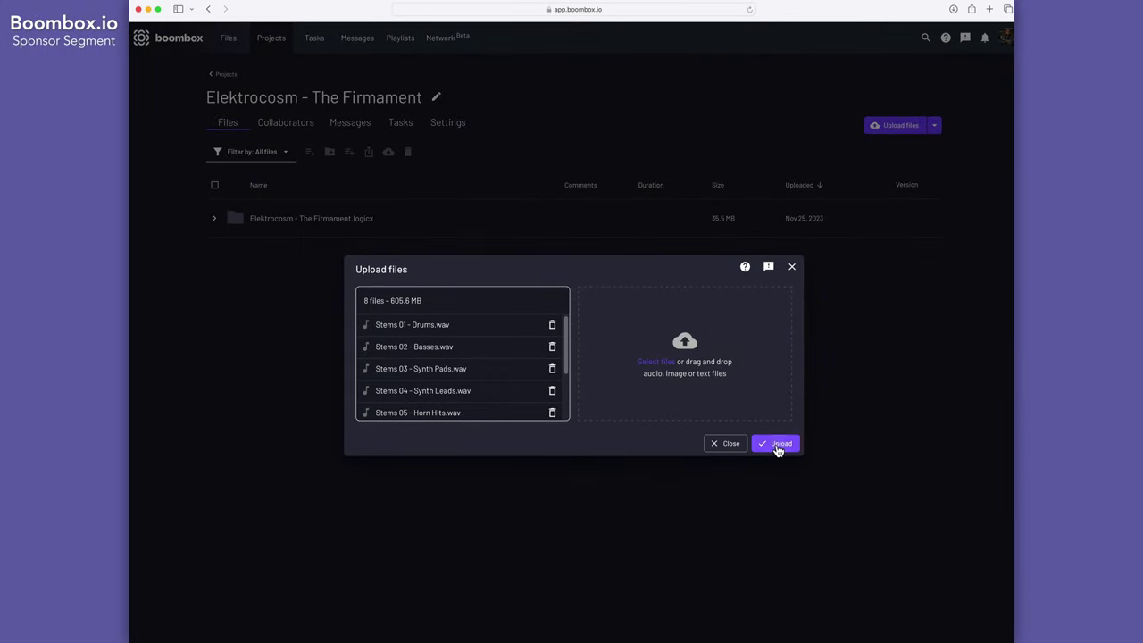
# Upload the eight stem files to the Elektrocosm - The Firmament project.
pyautogui.click(777, 444)
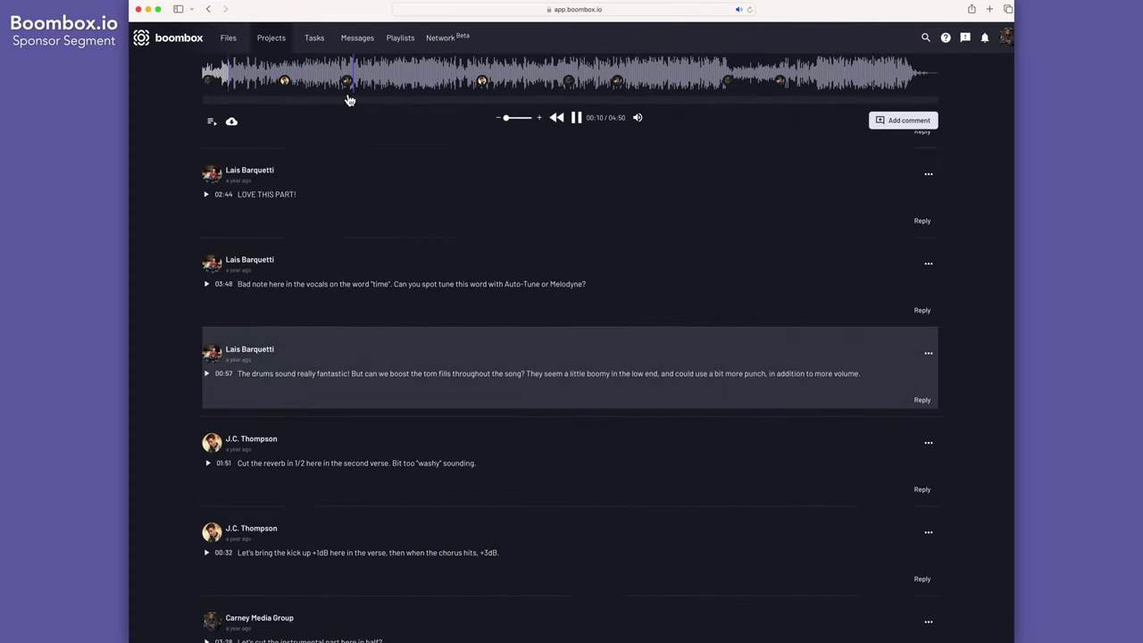
# Scroll through the collaborators' timestamped comments on the track.
pyautogui.scroll(1, 390, 299)
pyautogui.scroll(-2, 486, 100)
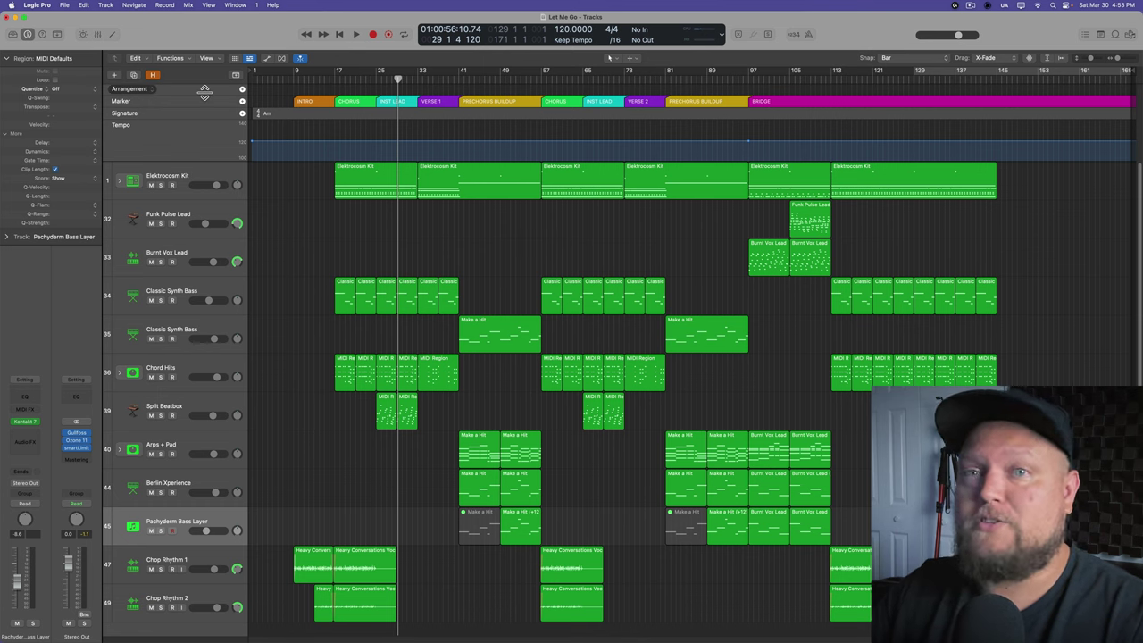
pyautogui.click(235, 76)
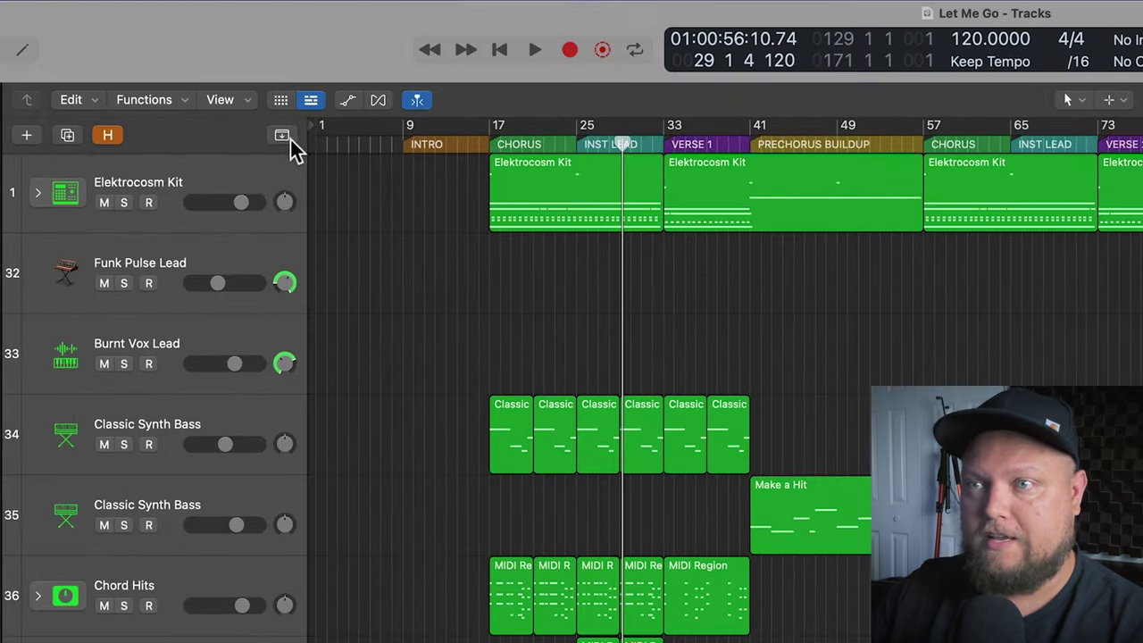
pyautogui.click(237, 76)
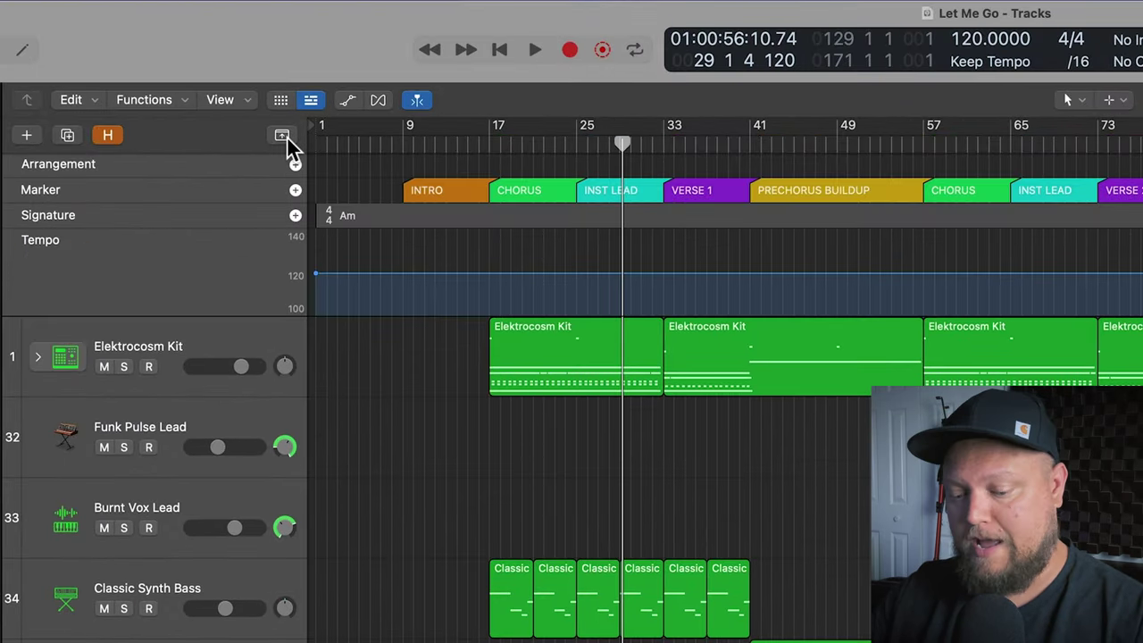
pyautogui.press('g')
pyautogui.press('g')
pyautogui.press('g')
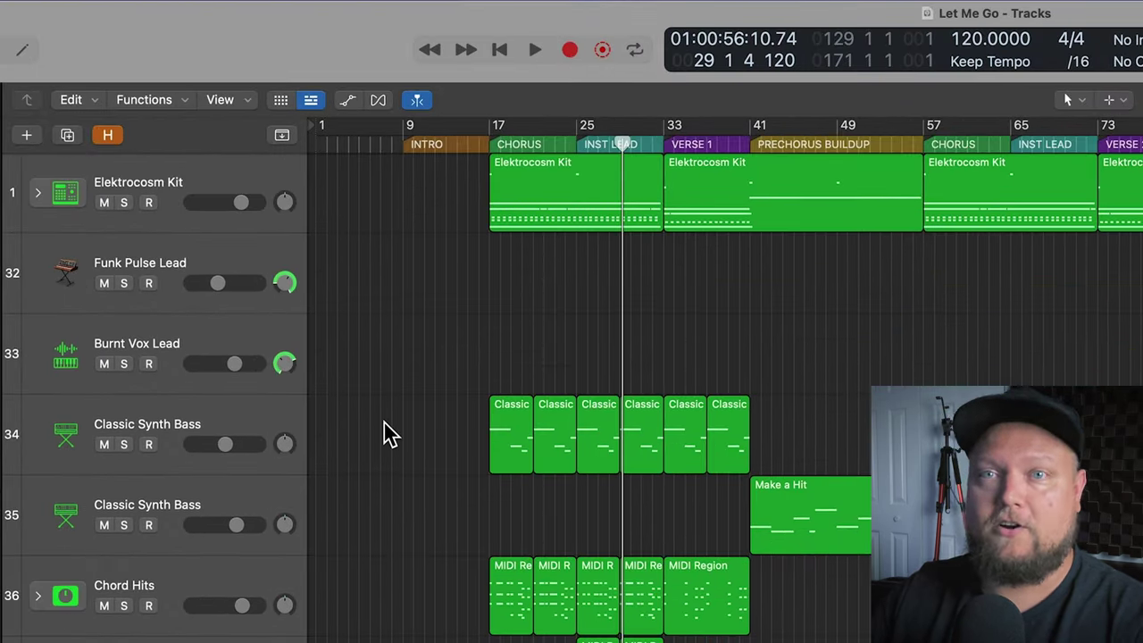
pyautogui.press('g')
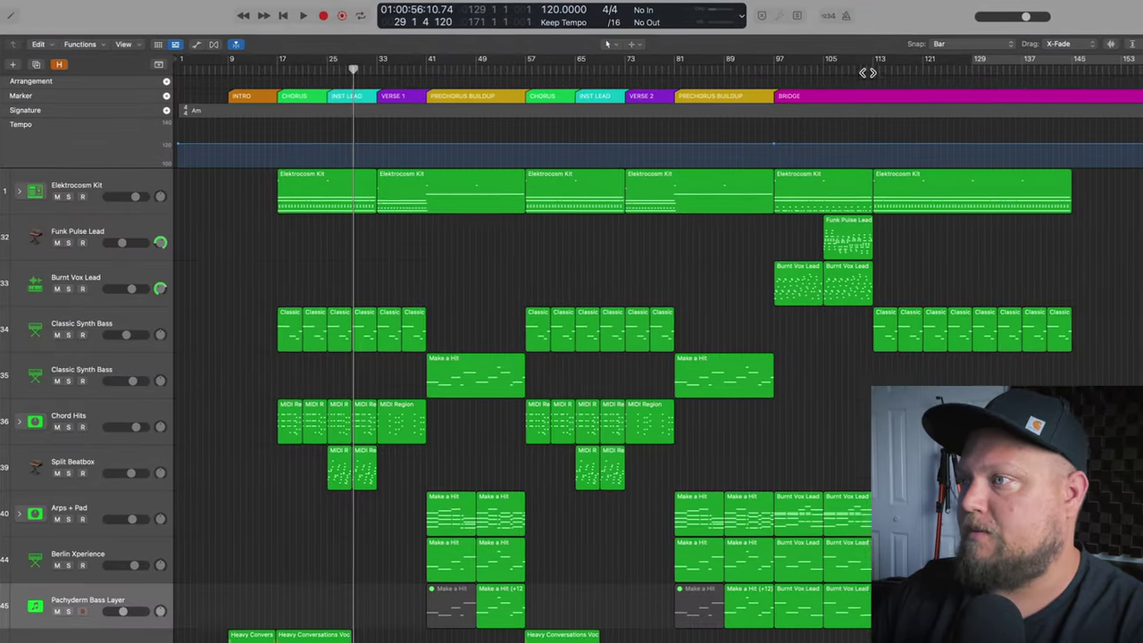
# Zoom in and add a new marker at the start of bar 113.
pyautogui.moveTo(863, 68); pyautogui.dragTo(880, 68)
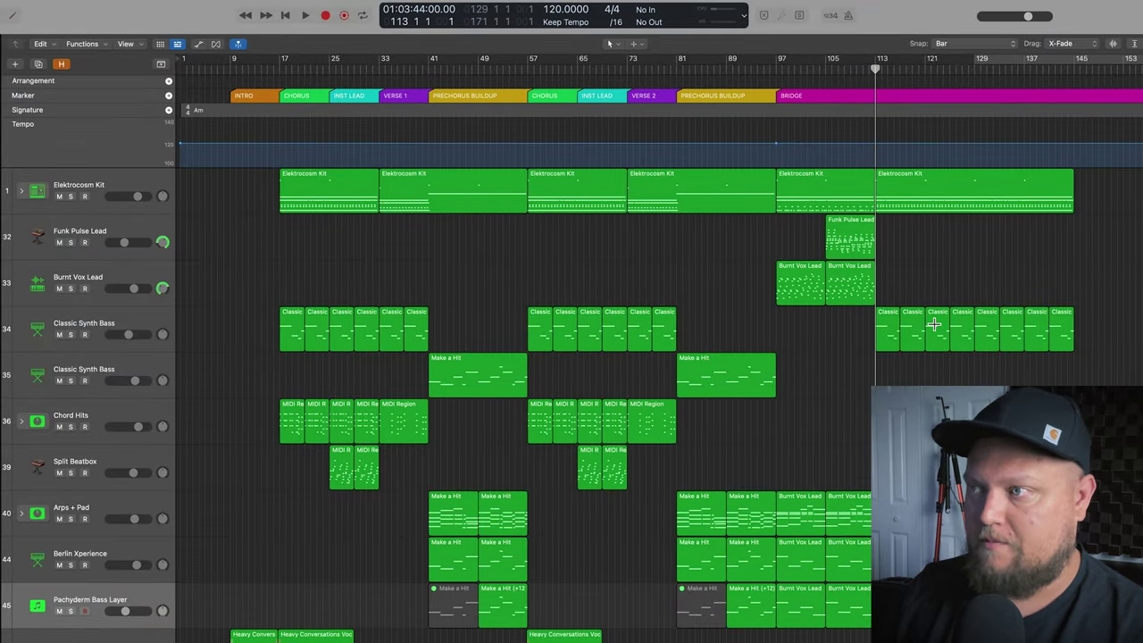
pyautogui.press('super+Right')
pyautogui.press('super+Right')
pyautogui.hscroll(3, 935, 323)
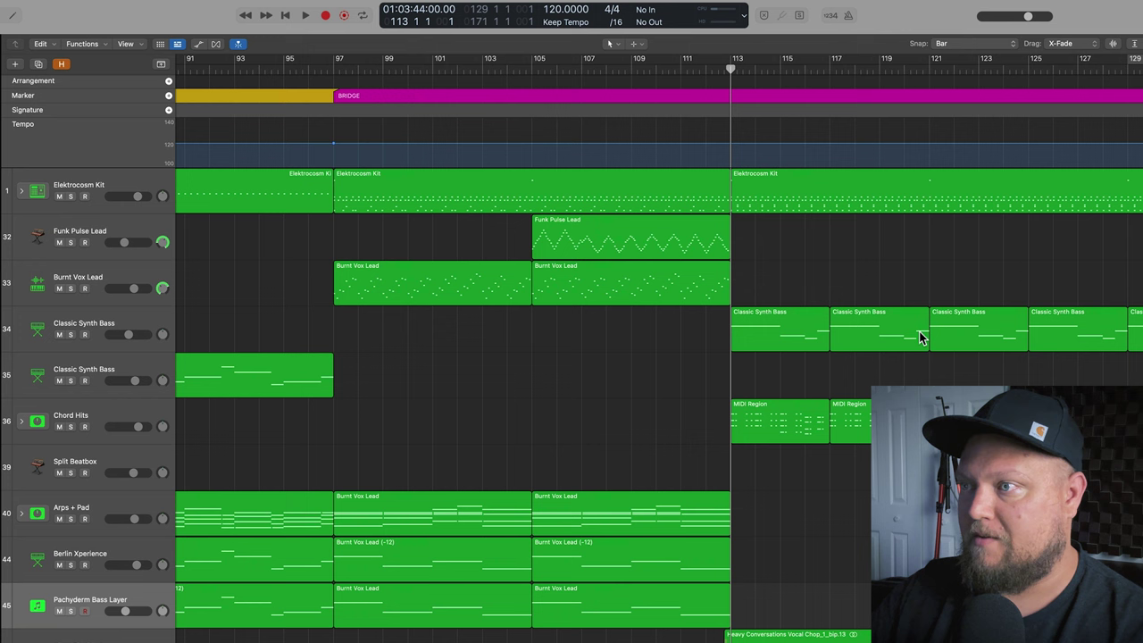
pyautogui.moveTo(731, 69)
pyautogui.mouseDown()
pyautogui.moveTo(882, 68)
pyautogui.moveTo(737, 82)
pyautogui.mouseUp()
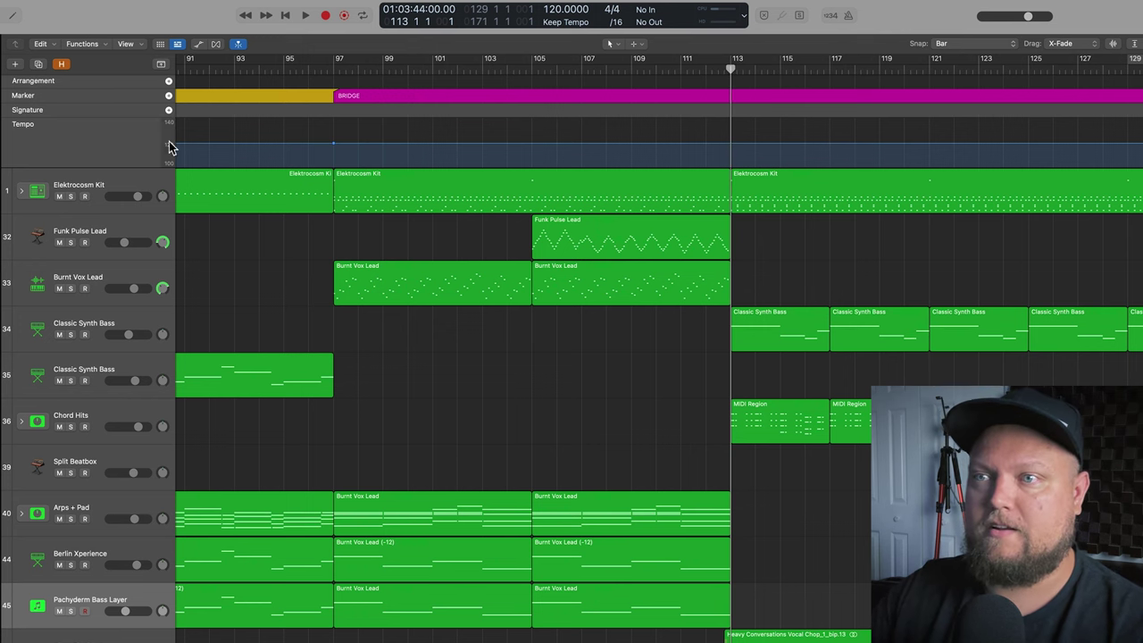
pyautogui.click(169, 96)
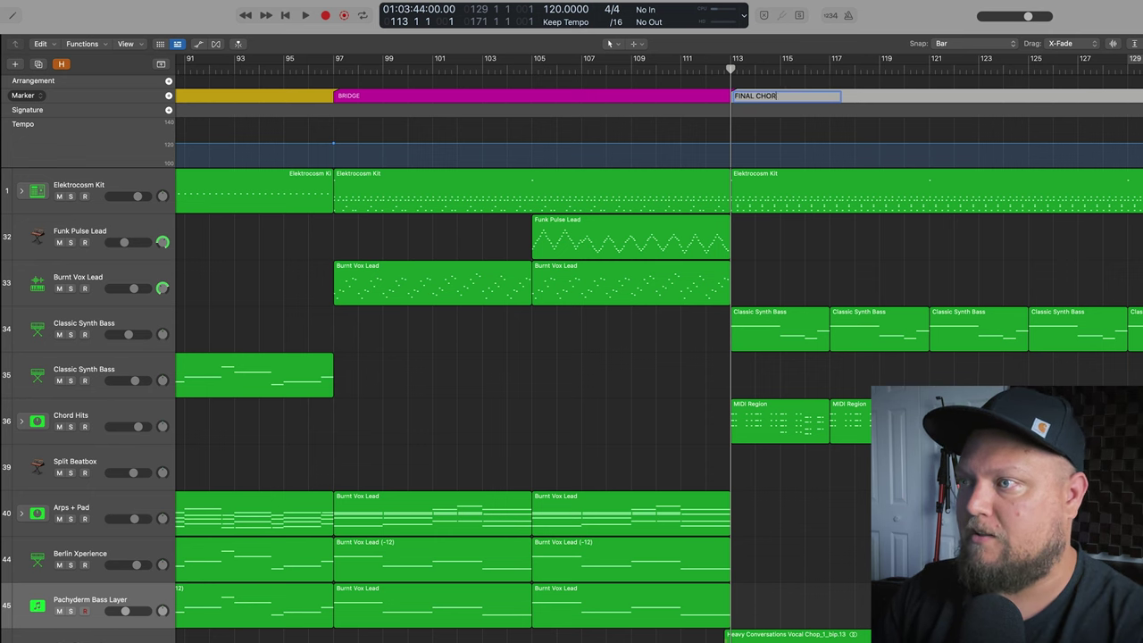
# Move the playhead eight bars ahead, add a marker at bar 129, and zoom out.
pyautogui.hotkey('shift', '.')
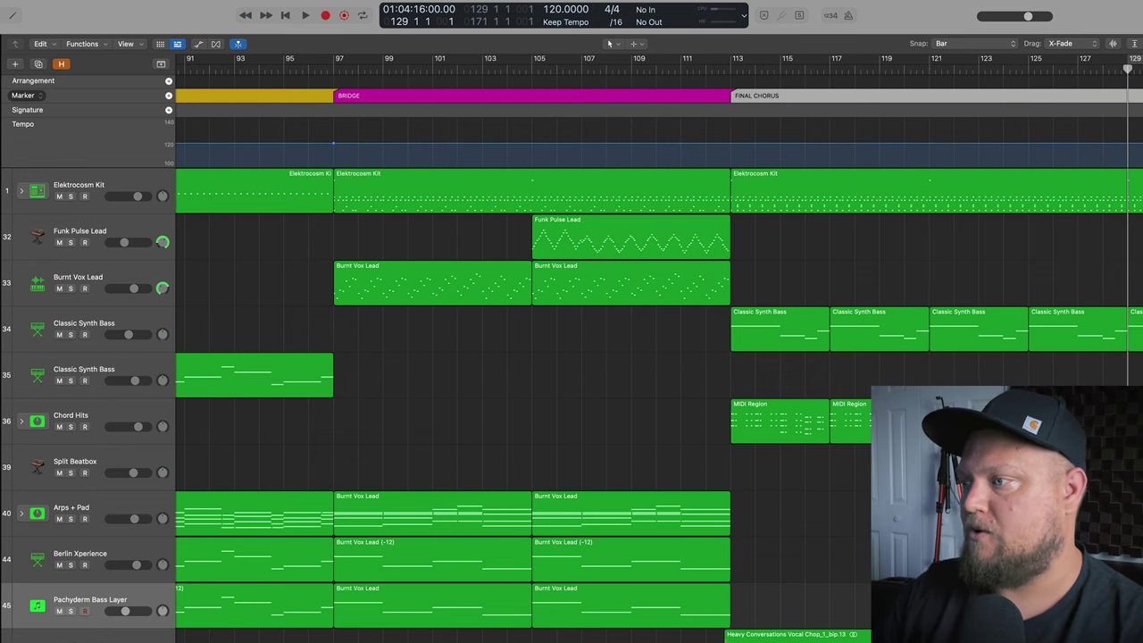
pyautogui.hscroll(10, 735, 250)
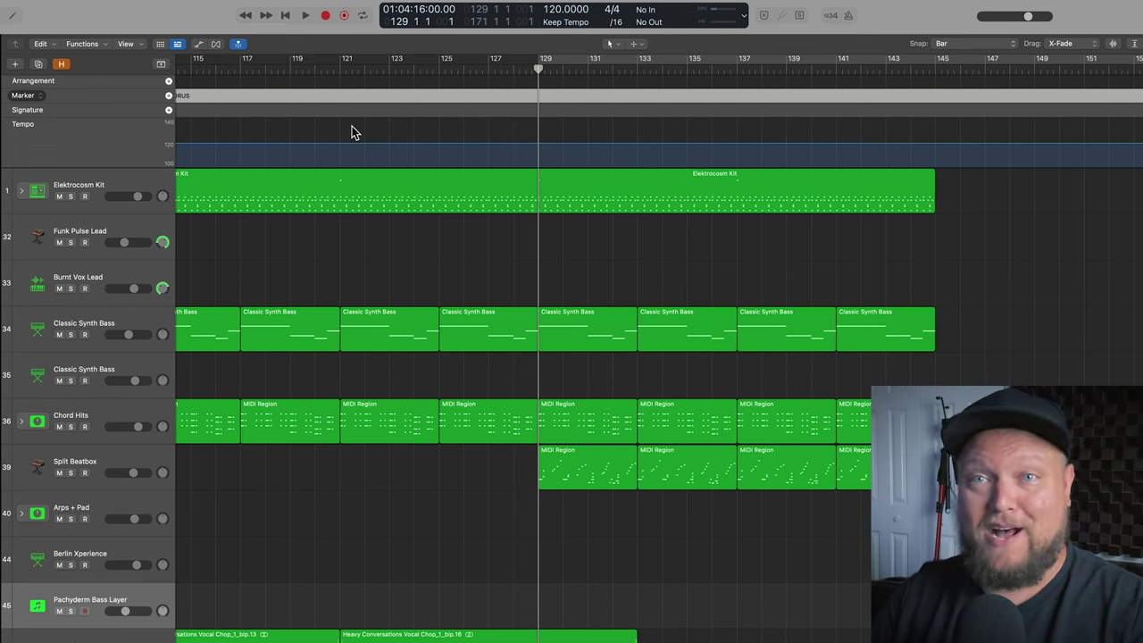
pyautogui.hotkey('alt', "'")
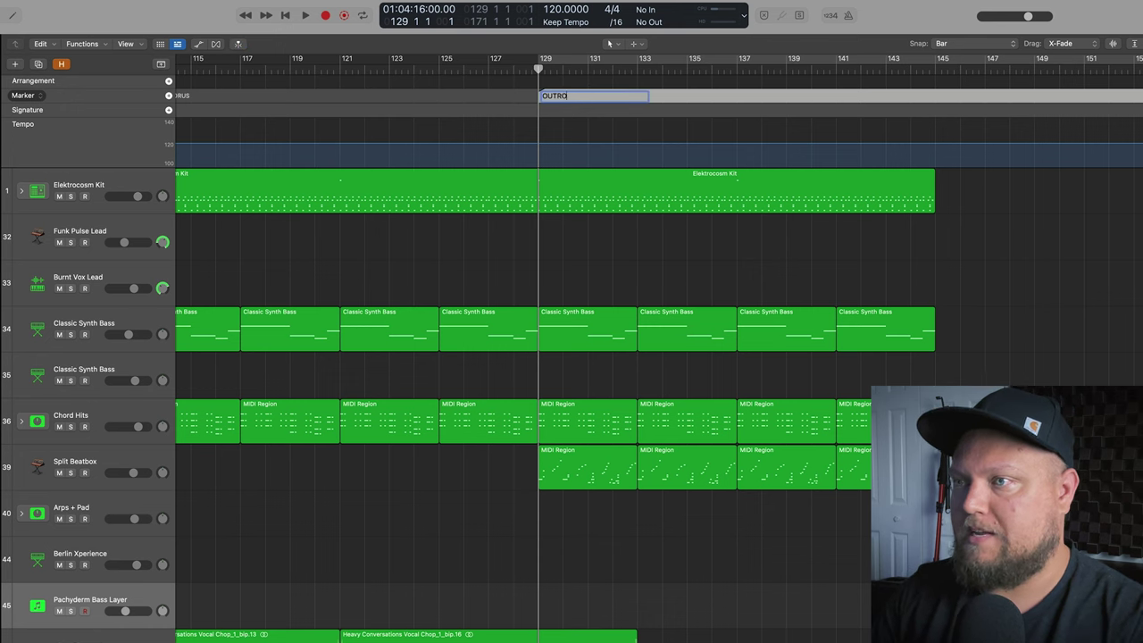
pyautogui.press('super+Left')
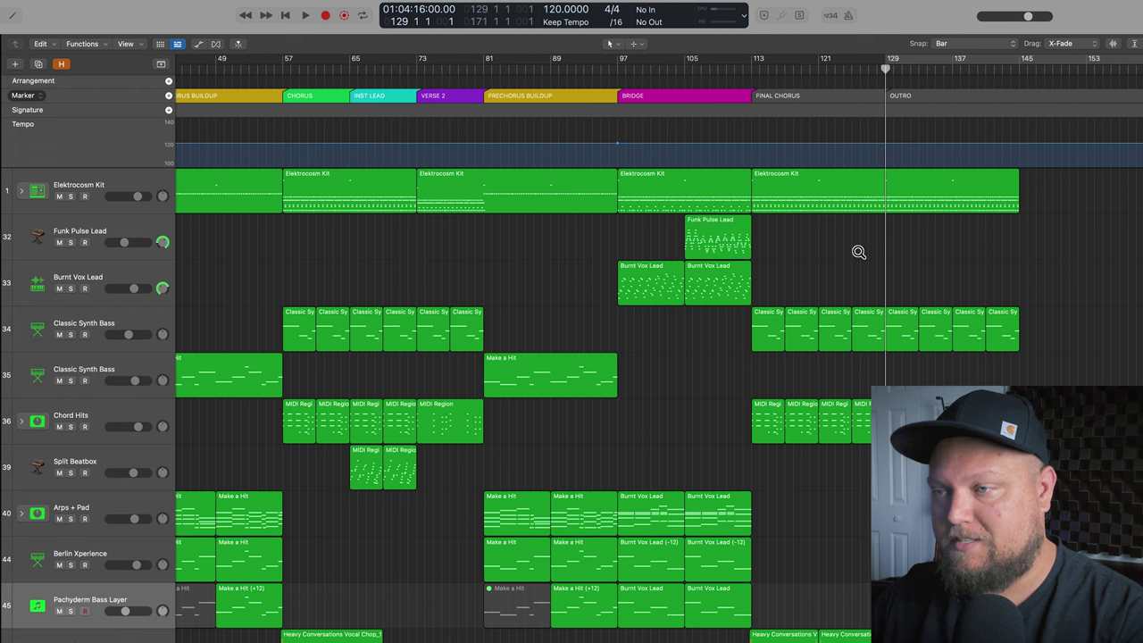
# Color FINAL CHORUS orange and OUTRO teal, then trim OUTRO to end at bar 145.
pyautogui.hotkey('alt', 'c')
pyautogui.click(812, 104)
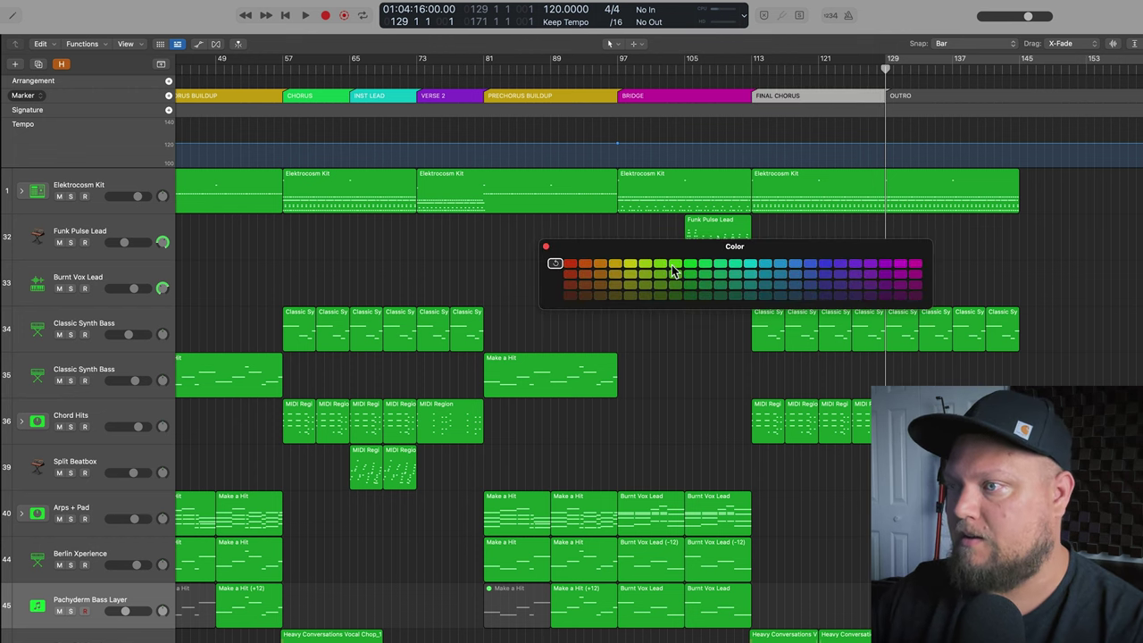
pyautogui.click(601, 264)
pyautogui.click(899, 93)
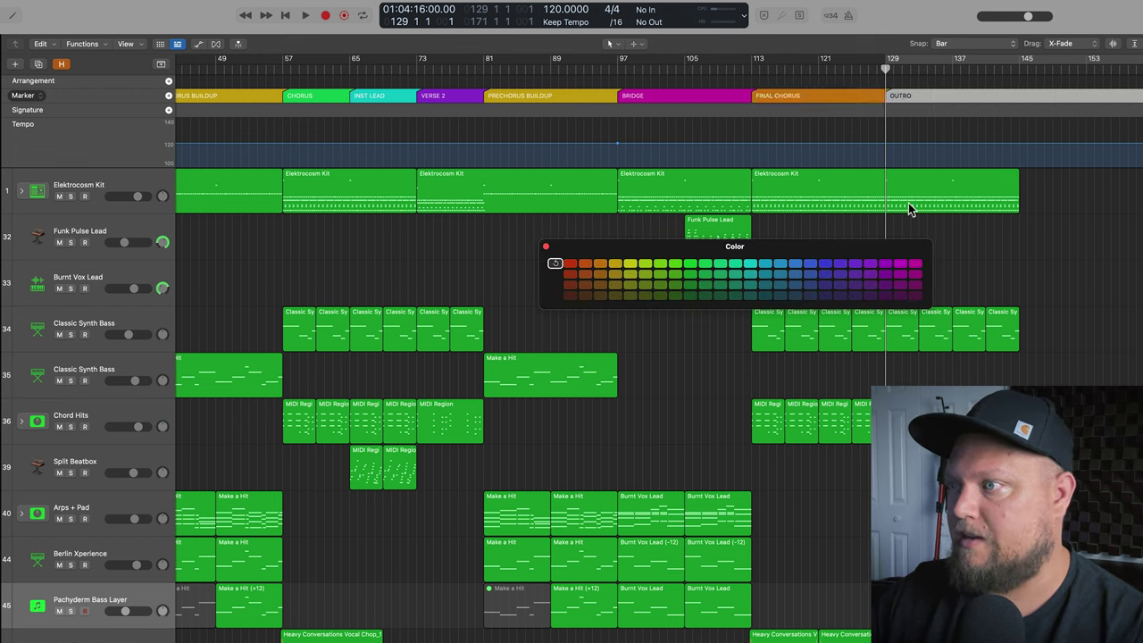
pyautogui.click(750, 264)
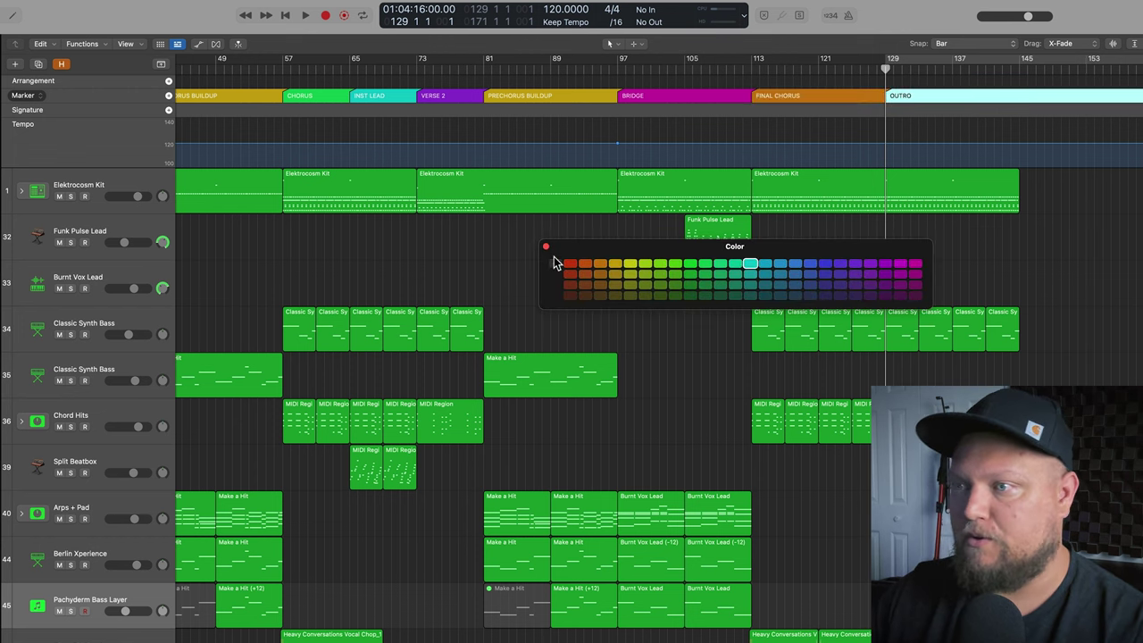
pyautogui.click(546, 248)
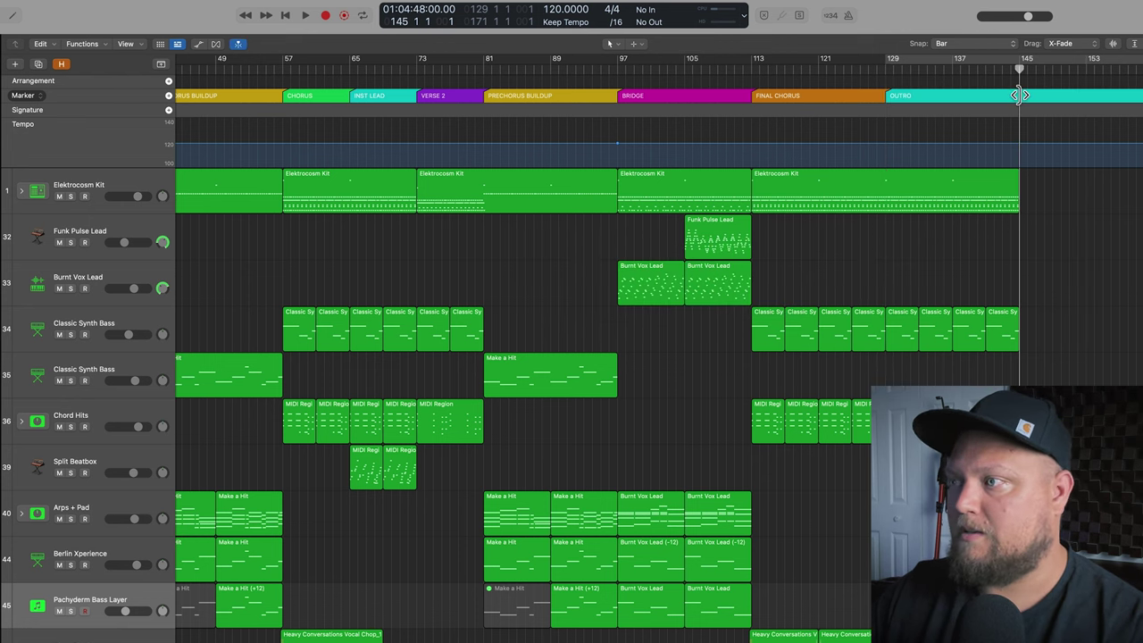
pyautogui.moveTo(1018, 94); pyautogui.dragTo(1010, 71)
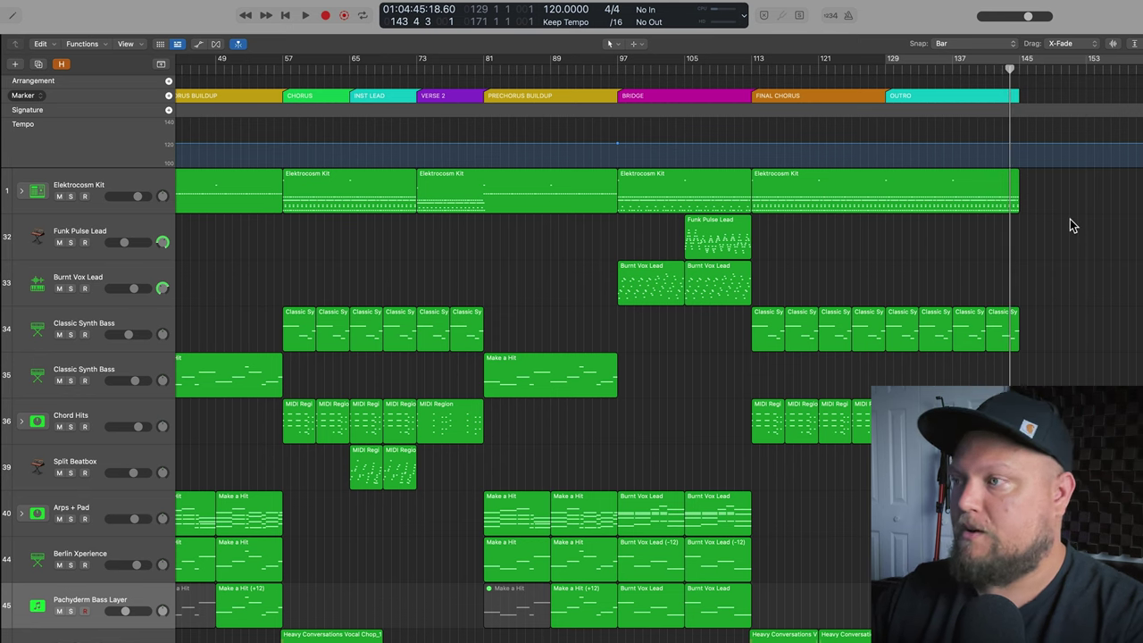
# Fit the whole song in the window and return the playhead to the song start.
pyautogui.press('z')
pyautogui.scroll(3, 1068, 220)
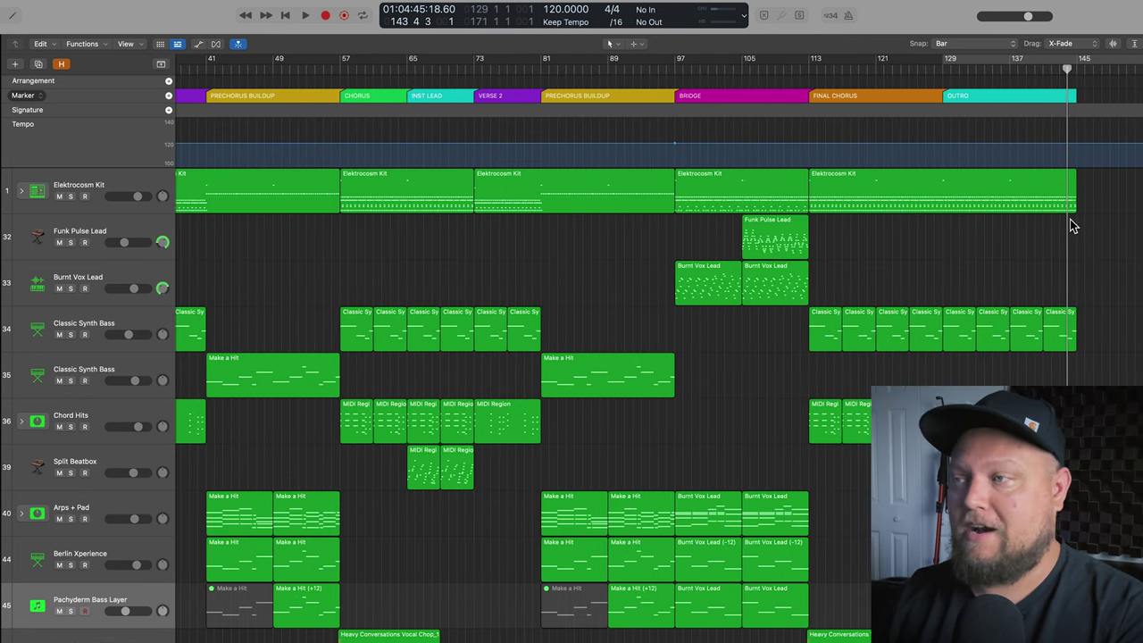
pyautogui.press('z')
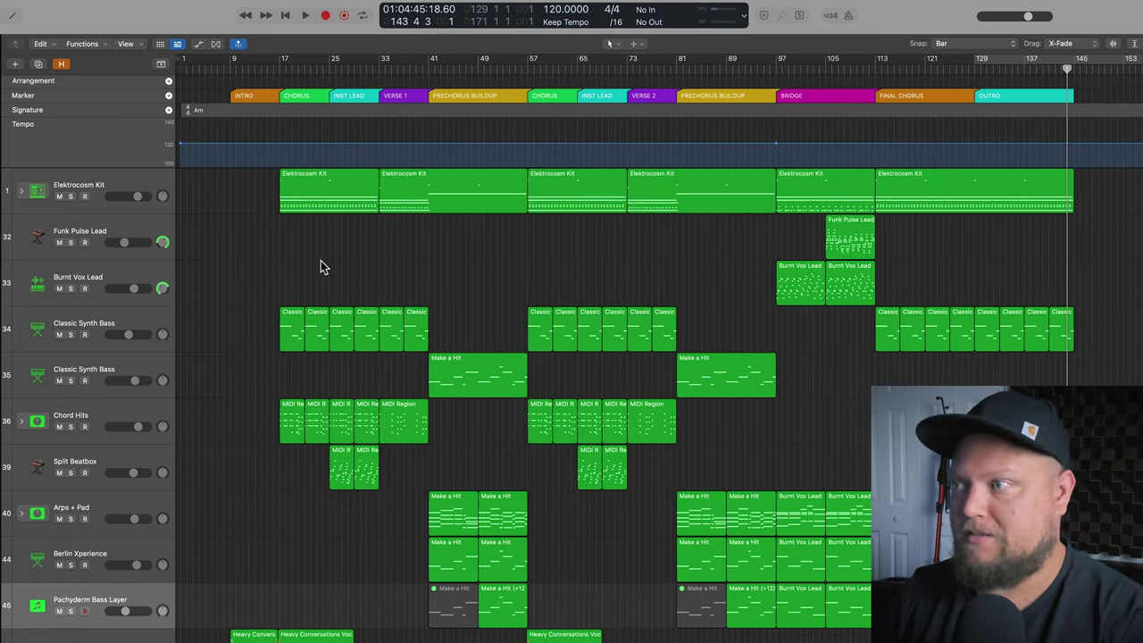
pyautogui.press('Return')
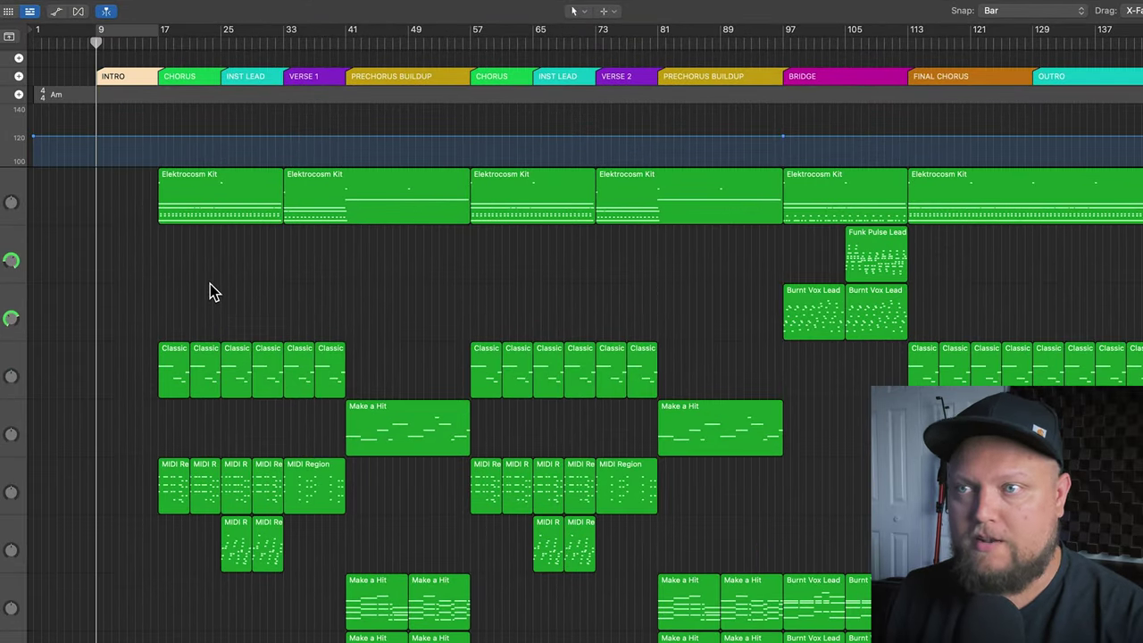
# Step forward and back through the section markers, ending on VERSE 1.
pyautogui.hotkey('alt', '.')
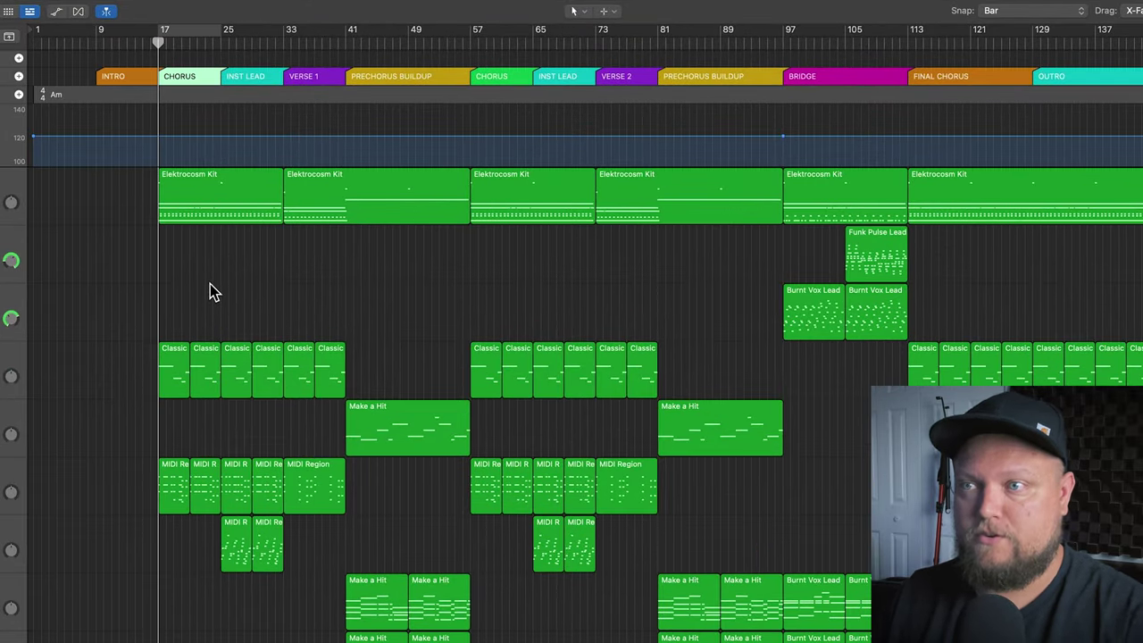
pyautogui.hotkey('alt', '.')
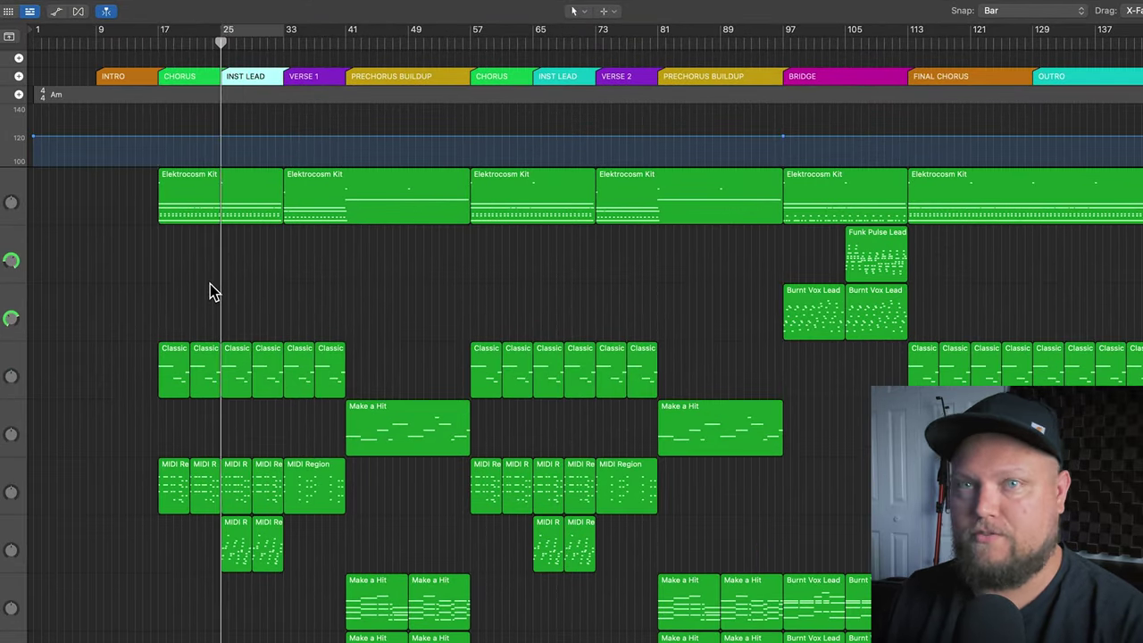
pyautogui.hotkey('alt', '.')
pyautogui.hotkey('alt', '.')
pyautogui.hotkey('alt', '.')
pyautogui.hotkey('alt', '.')
pyautogui.hotkey('alt', '.')
pyautogui.hotkey('alt', '.')
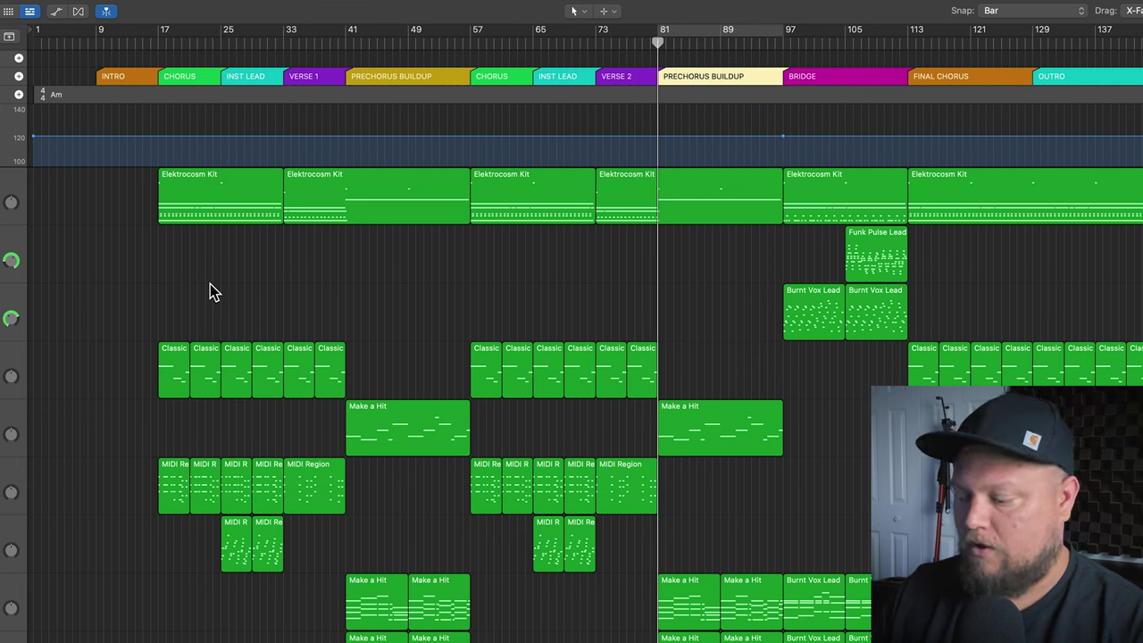
pyautogui.press('1')
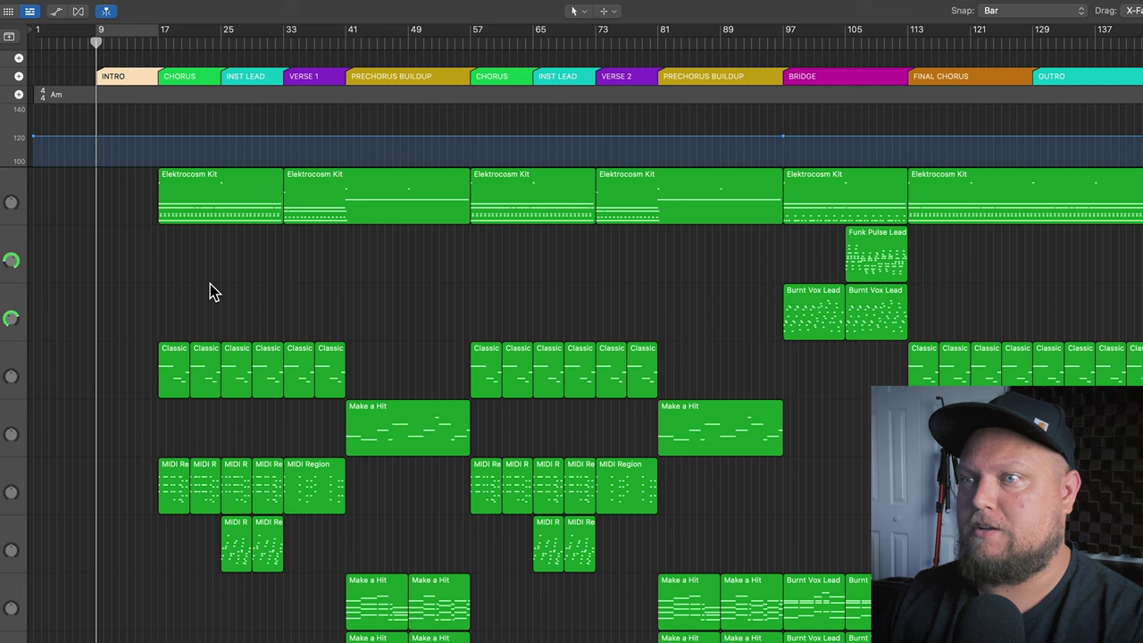
pyautogui.hotkey('alt', '.')
pyautogui.hotkey('alt', '.')
pyautogui.hotkey('alt', '.')
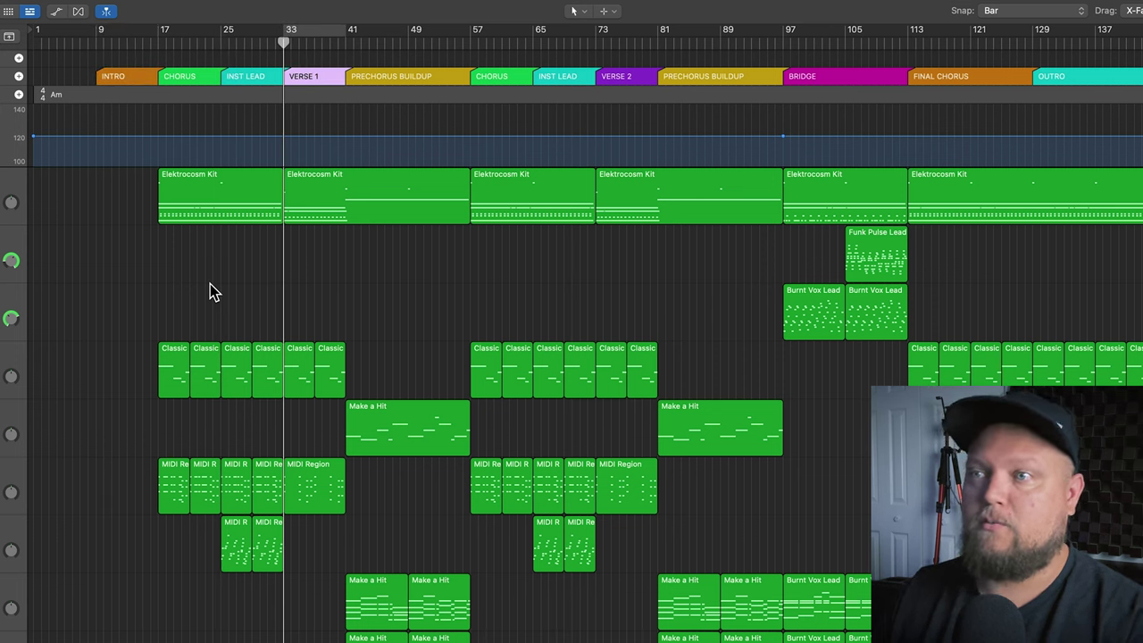
pyautogui.hotkey('alt', '.')
pyautogui.hotkey('alt', ',')
# Cycle the VERSE 1 section, step the cycle to PRECHORUS BUILDUP at bar 41, and play.
pyautogui.press('c')
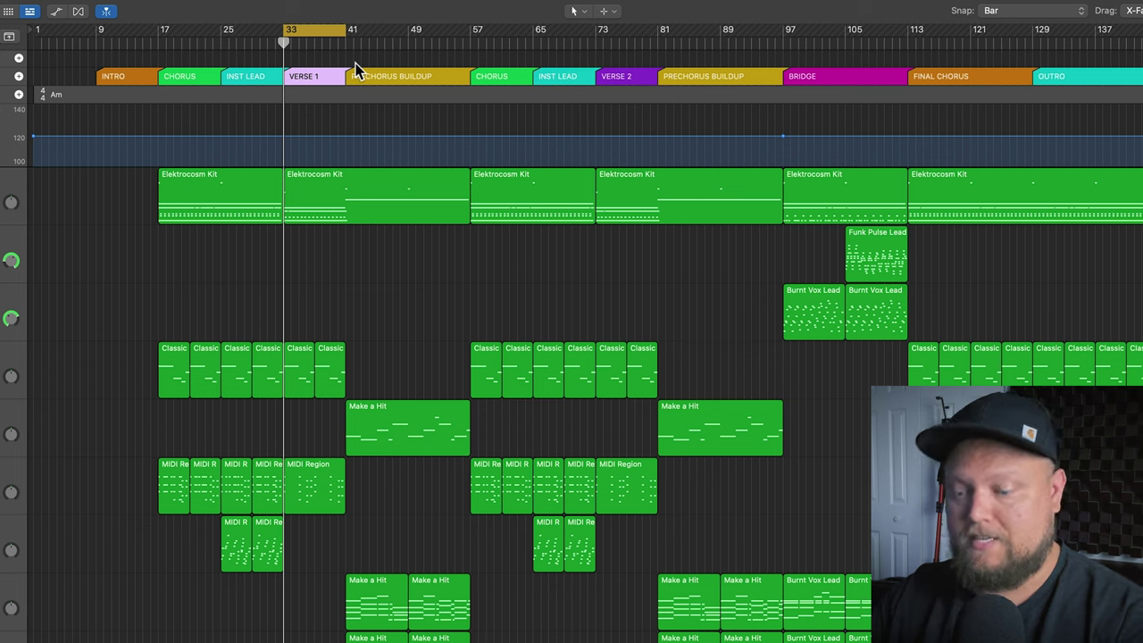
pyautogui.hotkey('alt', ',')
pyautogui.hotkey('alt', ',')
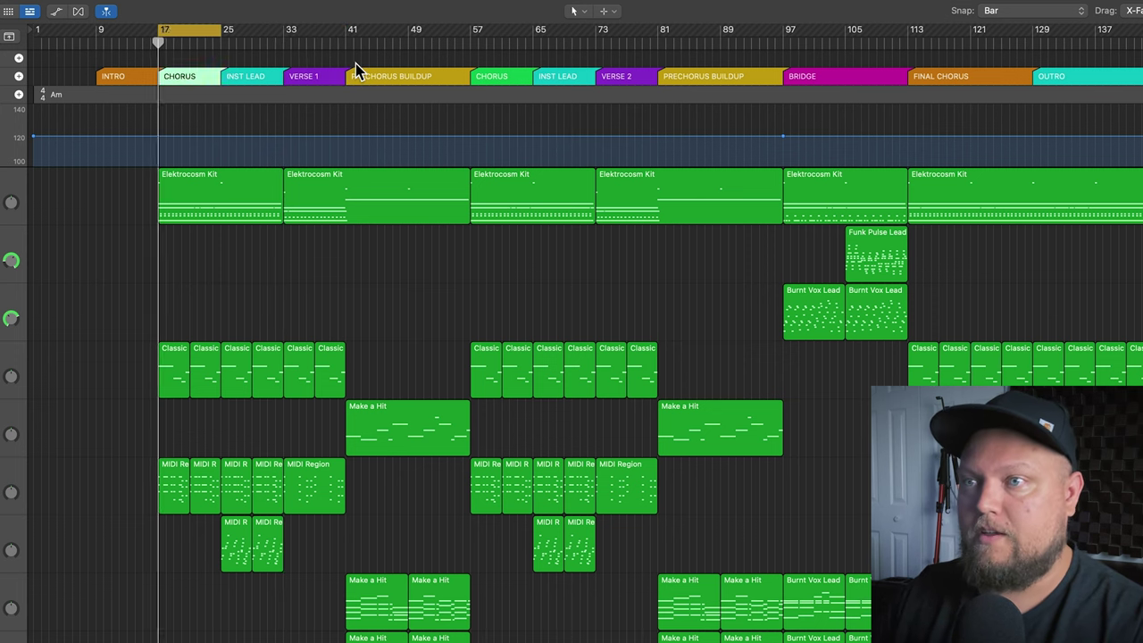
pyautogui.hotkey('alt', '.')
pyautogui.hotkey('alt', '.')
pyautogui.hotkey('alt', '.')
pyautogui.hotkey('alt', '.')
pyautogui.hotkey('alt', '.')
pyautogui.hotkey('alt', ',')
pyautogui.hotkey('alt', ',')
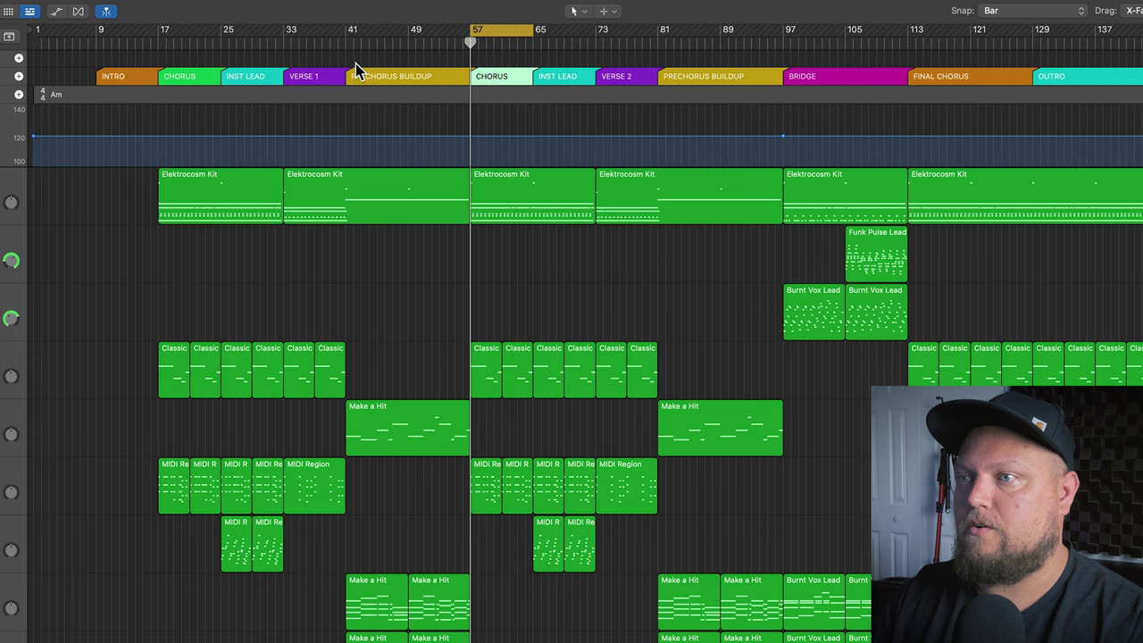
pyautogui.hotkey('alt', ',')
pyautogui.hotkey('alt', ',')
pyautogui.hotkey('alt', ',')
pyautogui.hotkey('alt', ',')
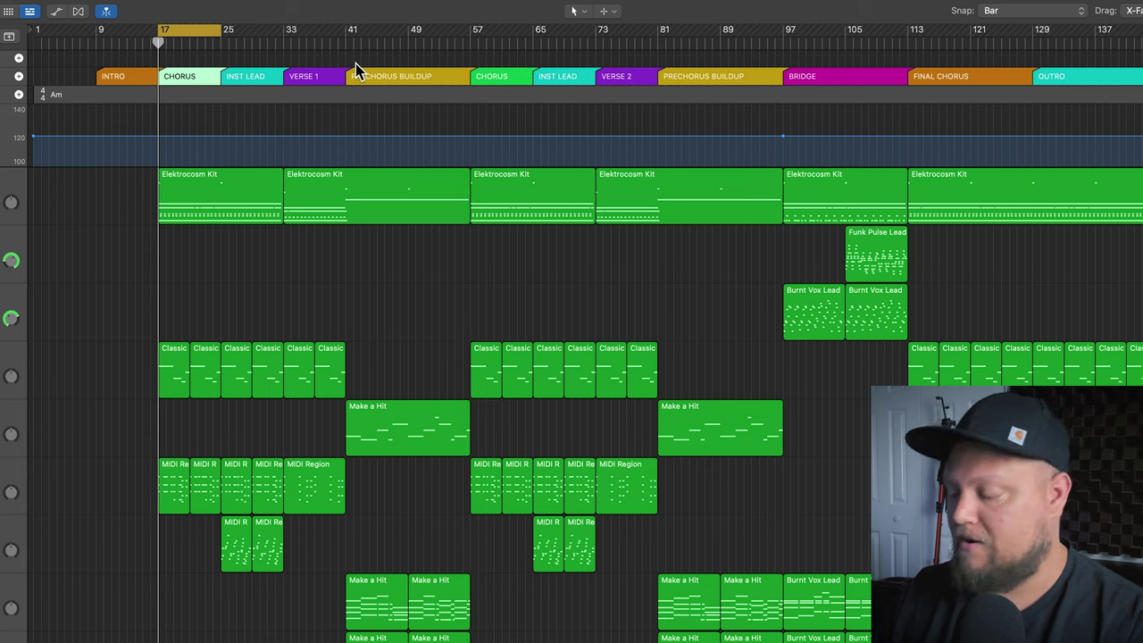
pyautogui.hotkey('alt', '.')
pyautogui.hotkey('alt', '.')
pyautogui.hotkey('alt', '.')
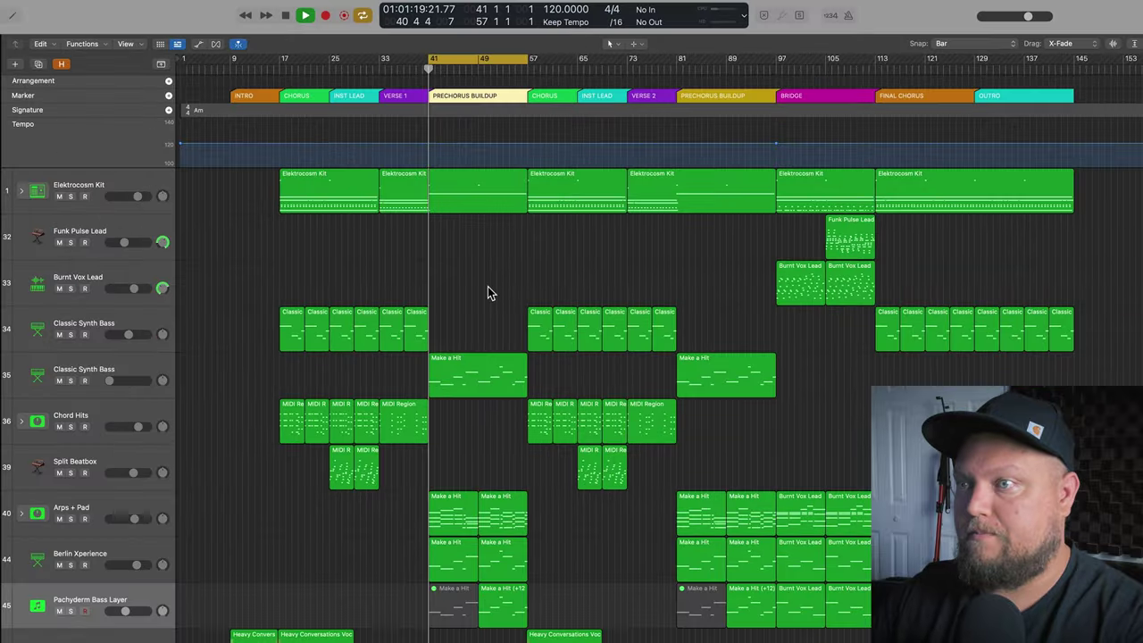
pyautogui.press('space')
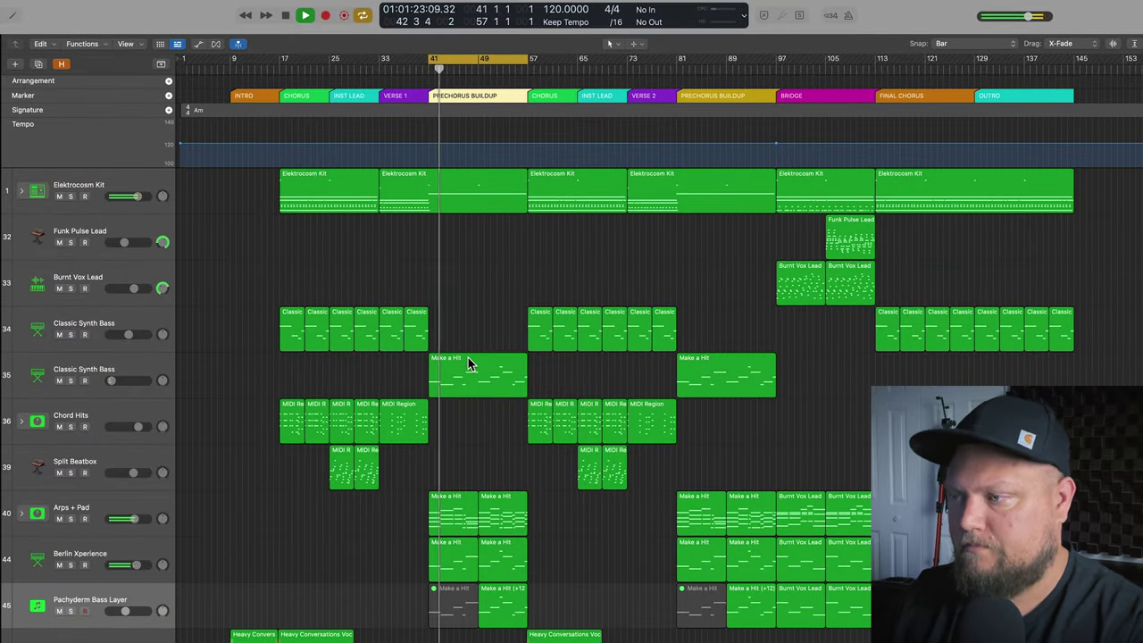
# Jump between INST LEAD, VERSE 2 and INTRO during playback, stopping at INST LEAD bar 25.
pyautogui.press('space')
pyautogui.hotkey('alt', '.')
pyautogui.hotkey('alt', '.')
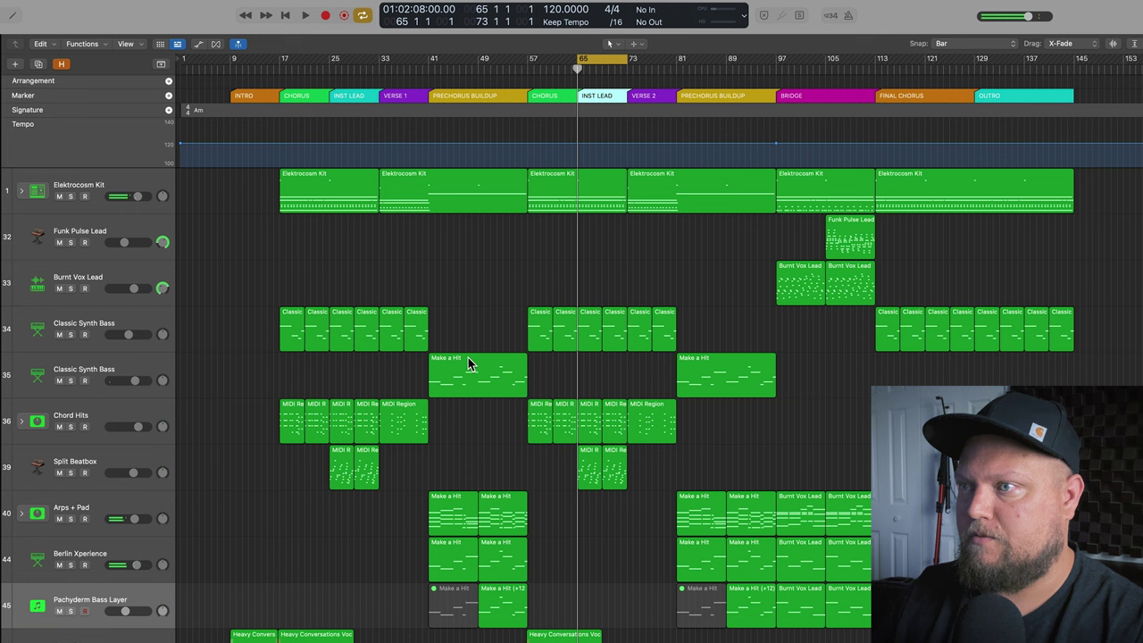
pyautogui.press('space')
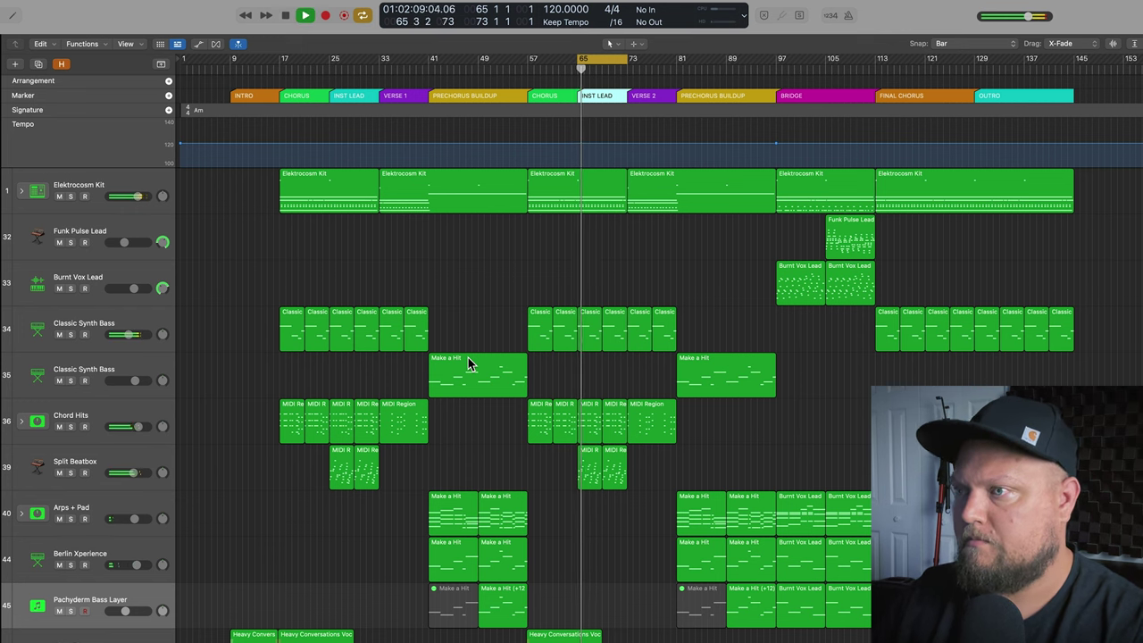
pyautogui.hotkey('alt', '.')
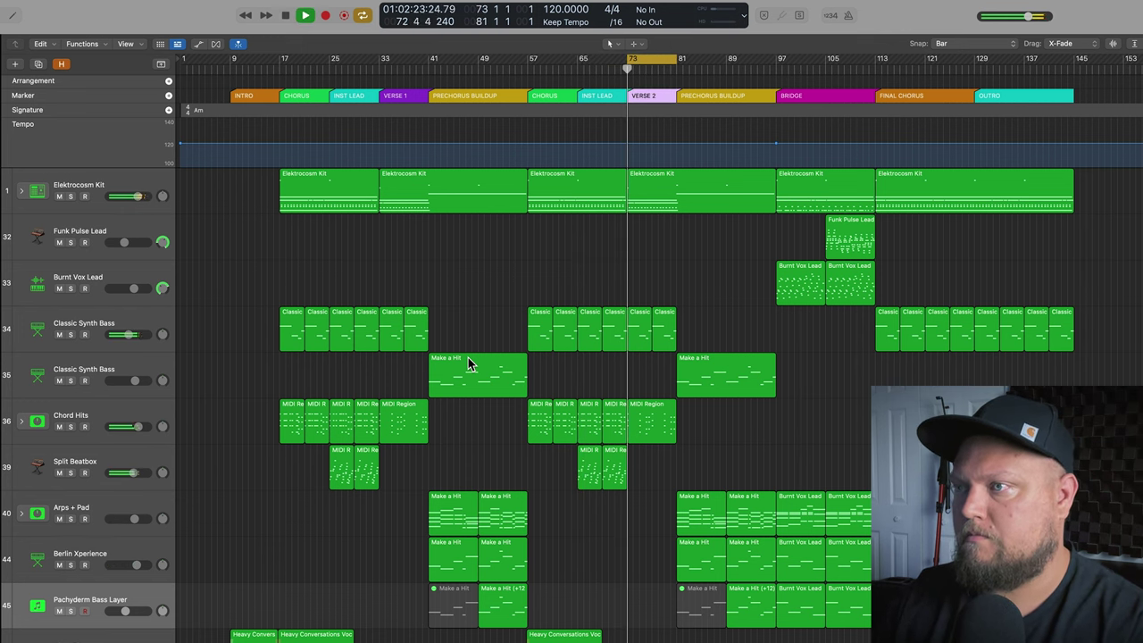
pyautogui.press('Return')
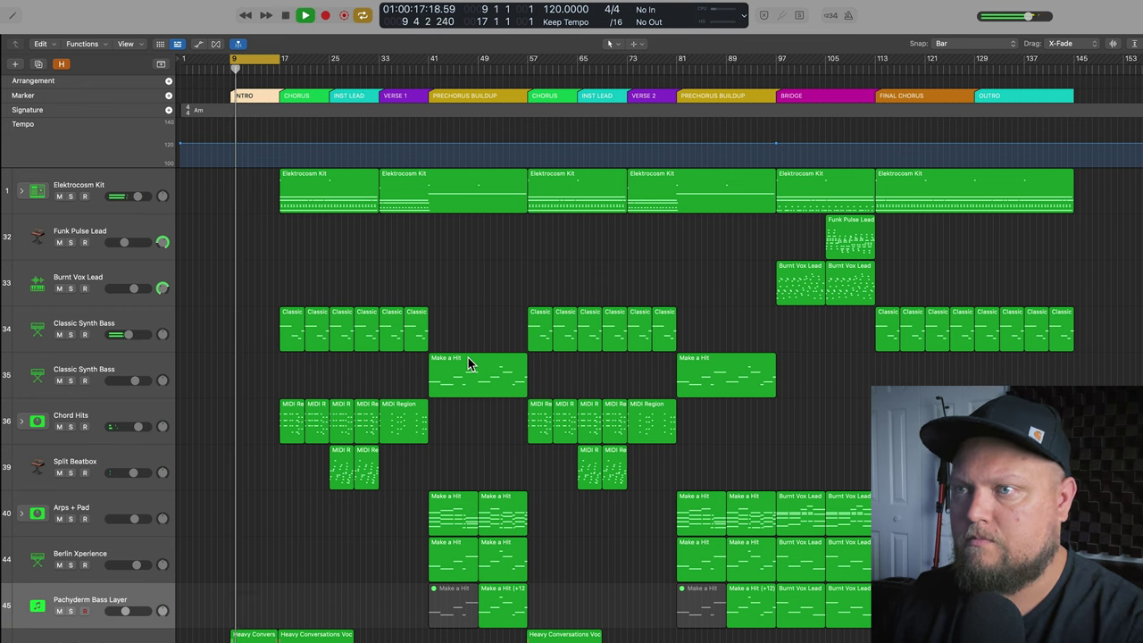
pyautogui.hotkey('alt', '.')
pyautogui.hotkey('alt', '.')
pyautogui.press('space')
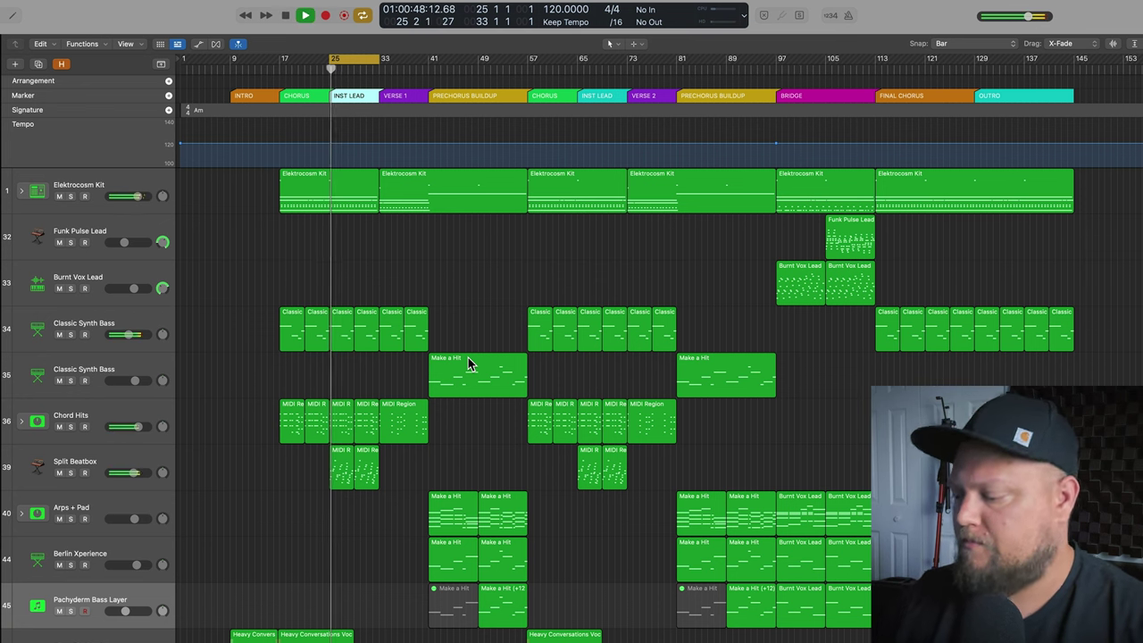
# Play from the CHORUS at bar 17, jumping ahead marker by marker to the CHORUS at bar 57.
pyautogui.hotkey('alt', ',')
pyautogui.press('space')
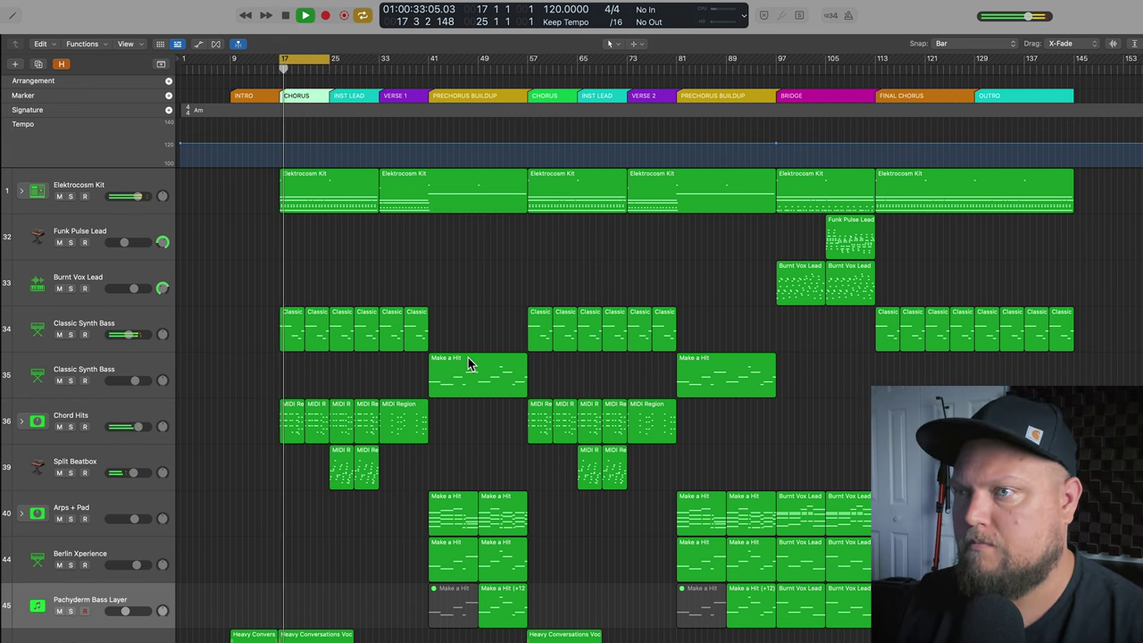
pyautogui.hotkey('alt', '.')
pyautogui.hotkey('alt', '.')
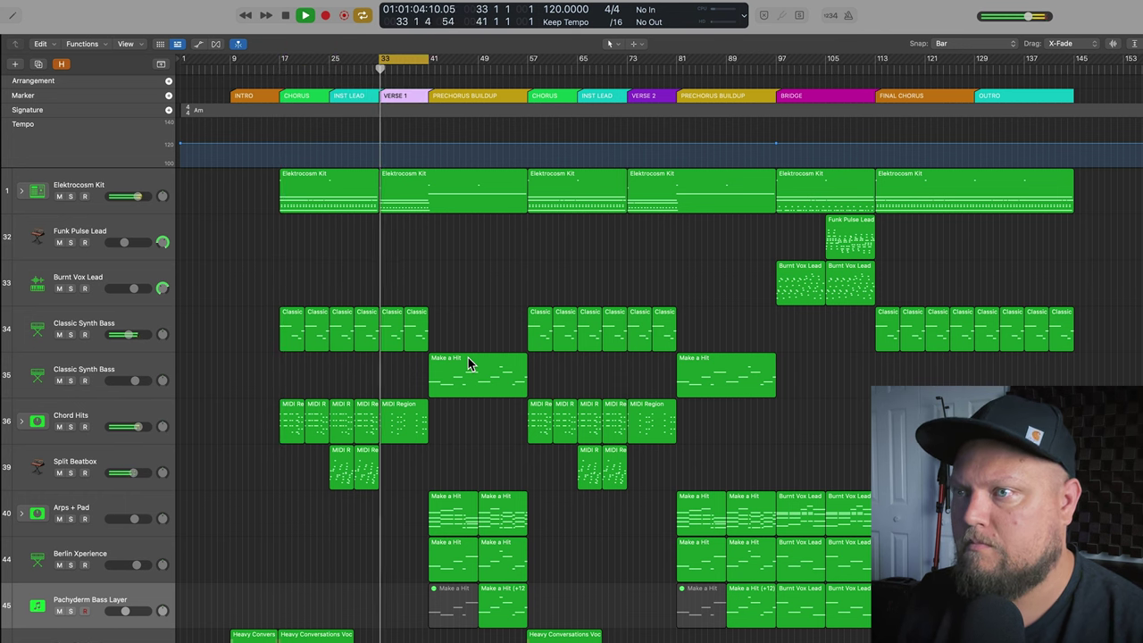
pyautogui.hotkey('alt', '.')
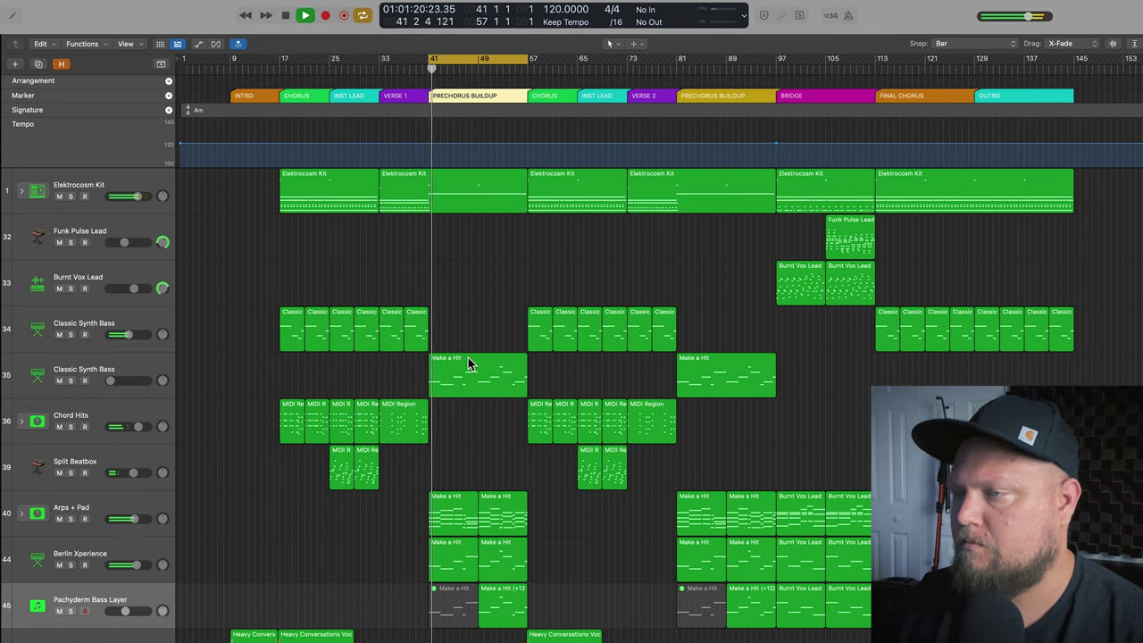
pyautogui.hotkey('alt', '.')
pyautogui.press('space')
pyautogui.press('space')
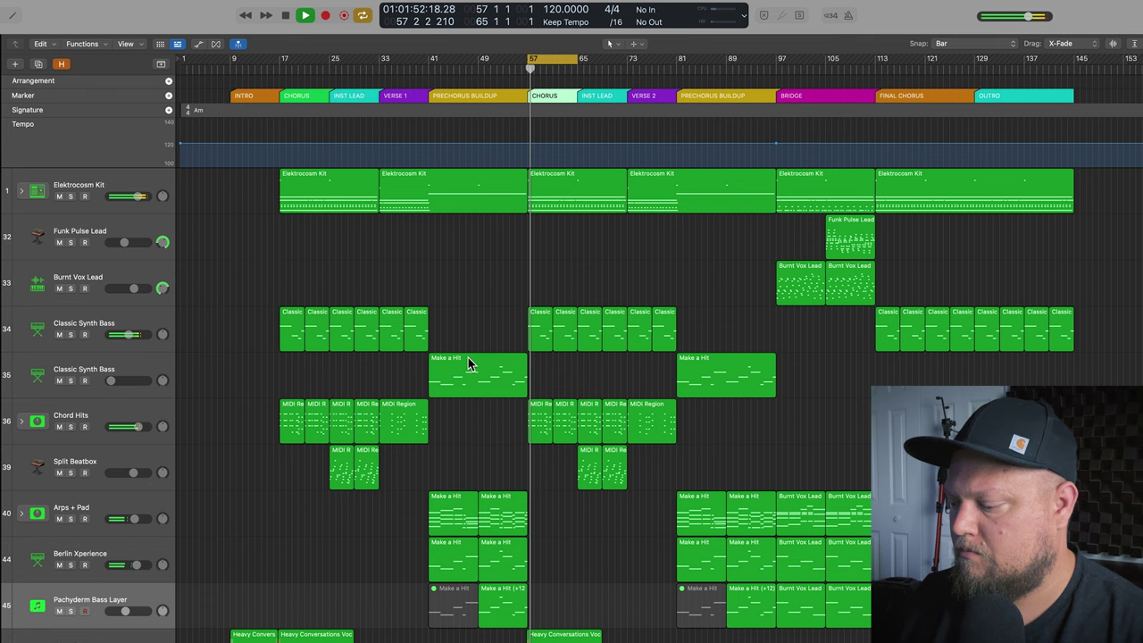
pyautogui.hotkey('alt', '.')
pyautogui.hotkey('alt', '.')
pyautogui.hotkey('alt', '.')
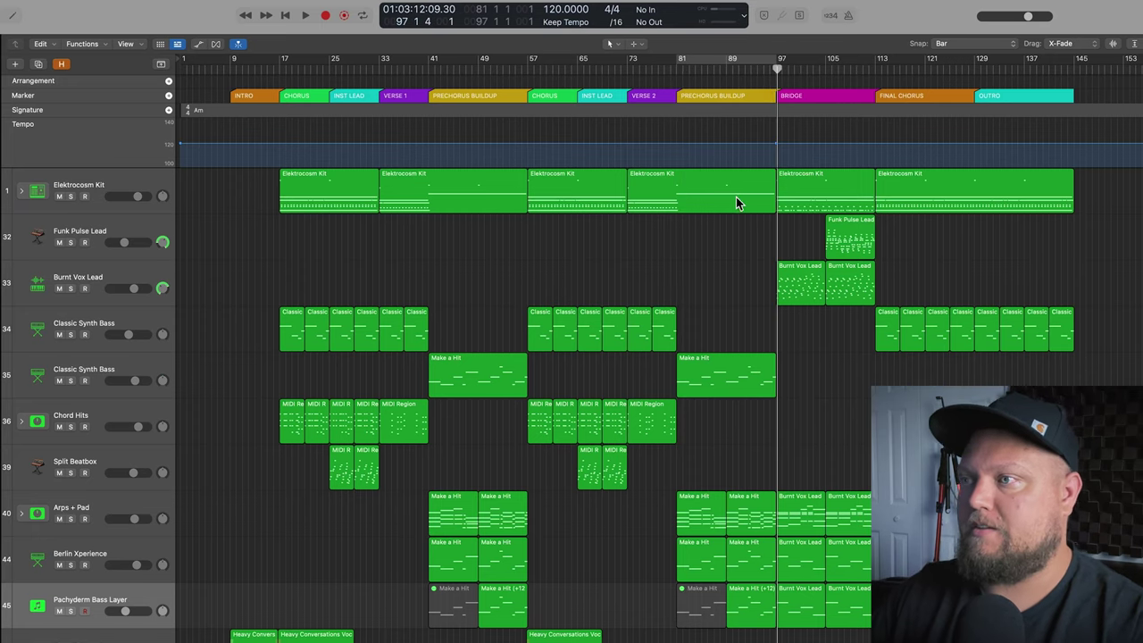
pyautogui.click(701, 80)
pyautogui.moveTo(702, 79); pyautogui.dragTo(775, 72)
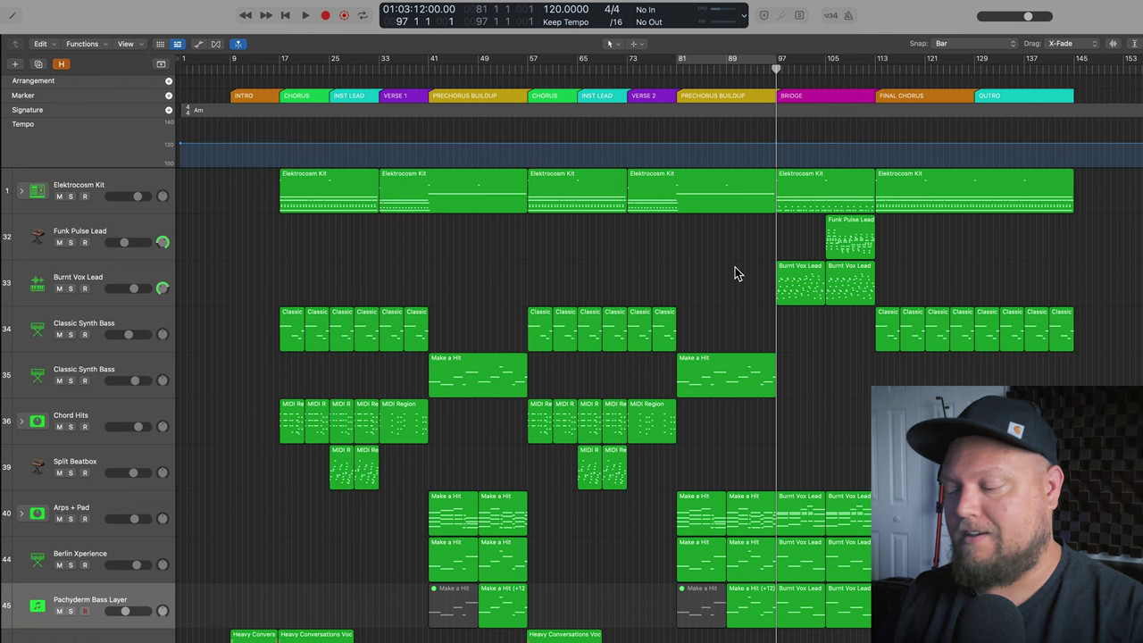
# Cycle the INTRO, then move the cycle marker by marker to the OUTRO at bar 129.
pyautogui.press('Return')
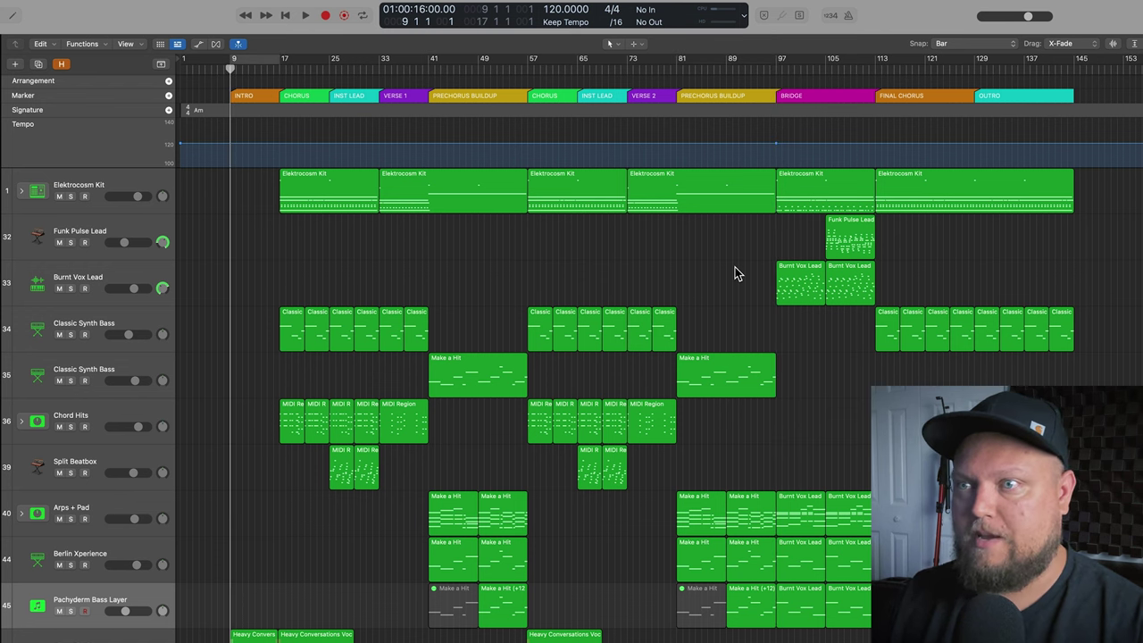
pyautogui.press('c')
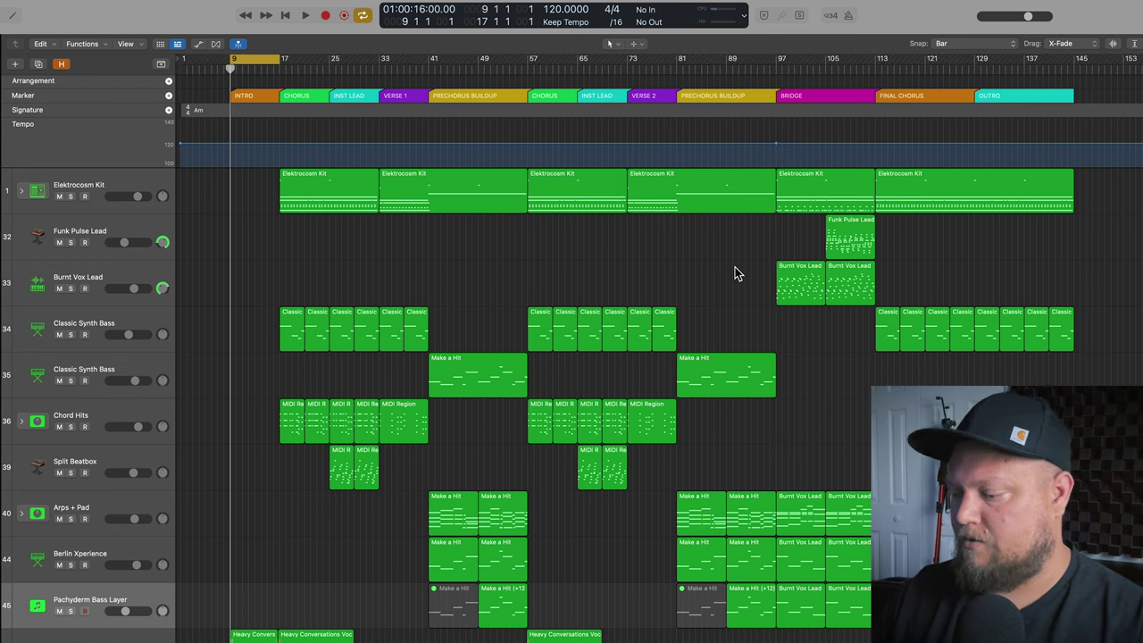
pyautogui.hotkey('alt', '.')
pyautogui.hotkey('alt', '.')
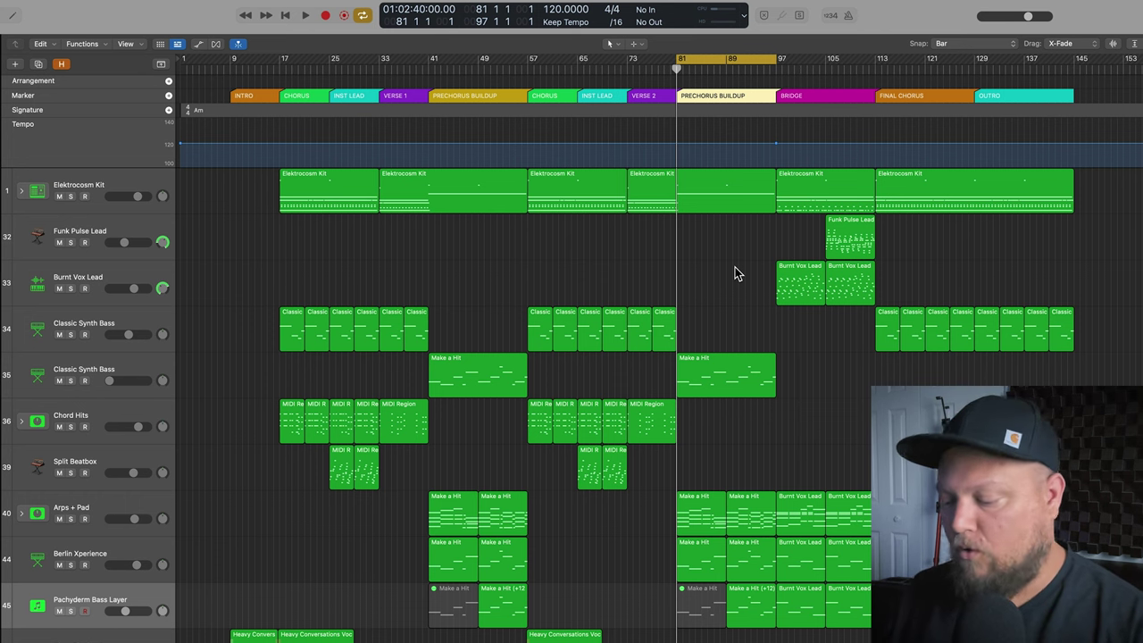
pyautogui.hotkey('alt', '.')
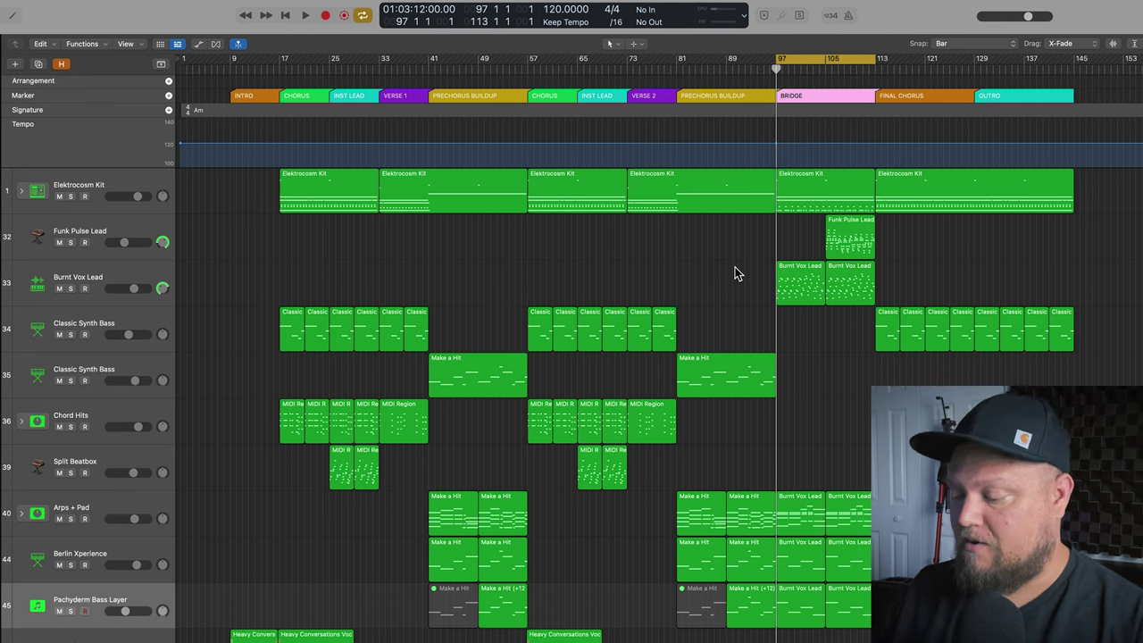
pyautogui.hotkey('alt', '.')
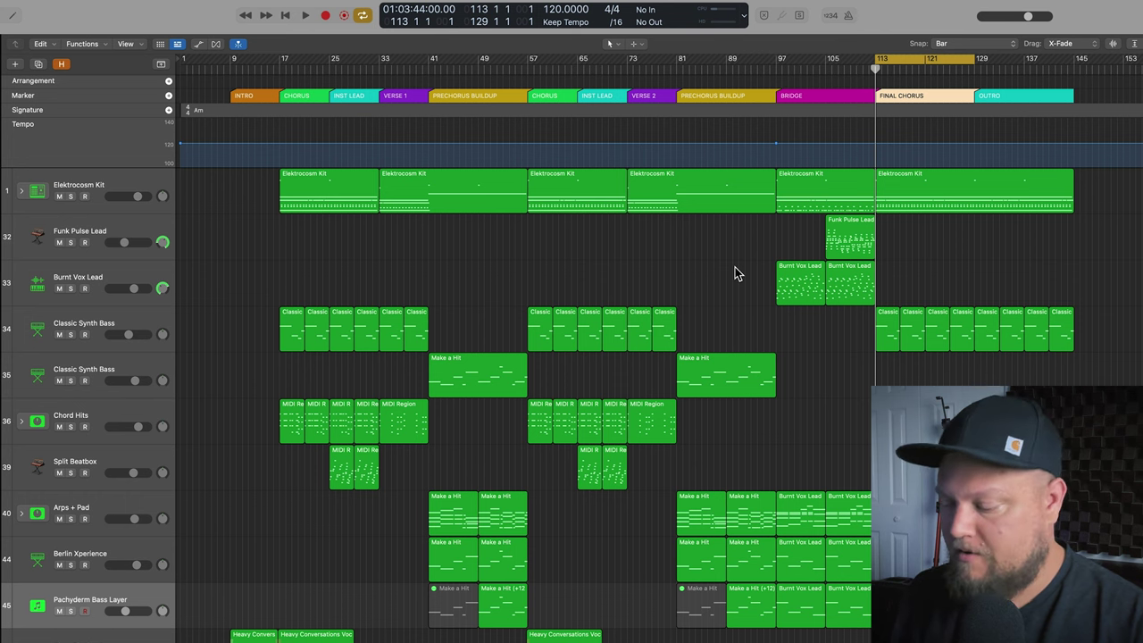
pyautogui.hotkey('alt', '.')
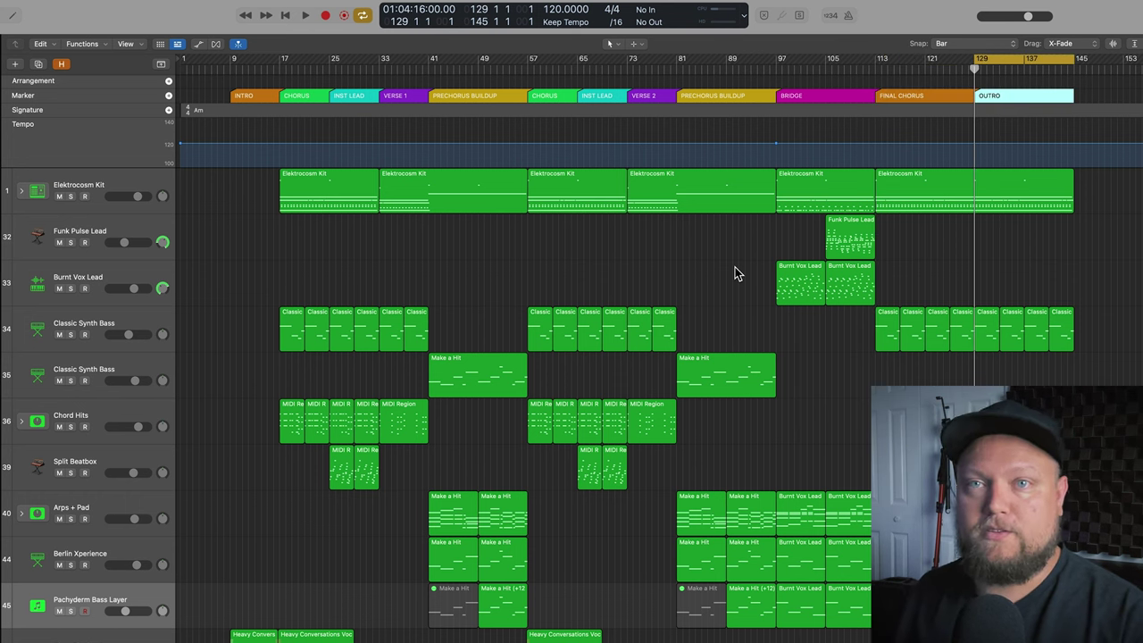
pyautogui.hotkey('alt', '.')
pyautogui.hotkey('alt', '.')
pyautogui.hotkey('alt', '.')
pyautogui.hotkey('alt', '.')
pyautogui.hotkey('alt', '.')
pyautogui.hotkey('alt', '.')
pyautogui.hotkey('alt', '.')
pyautogui.hotkey('alt', '.')
pyautogui.hotkey('alt', '.')
pyautogui.hotkey('alt', '.')
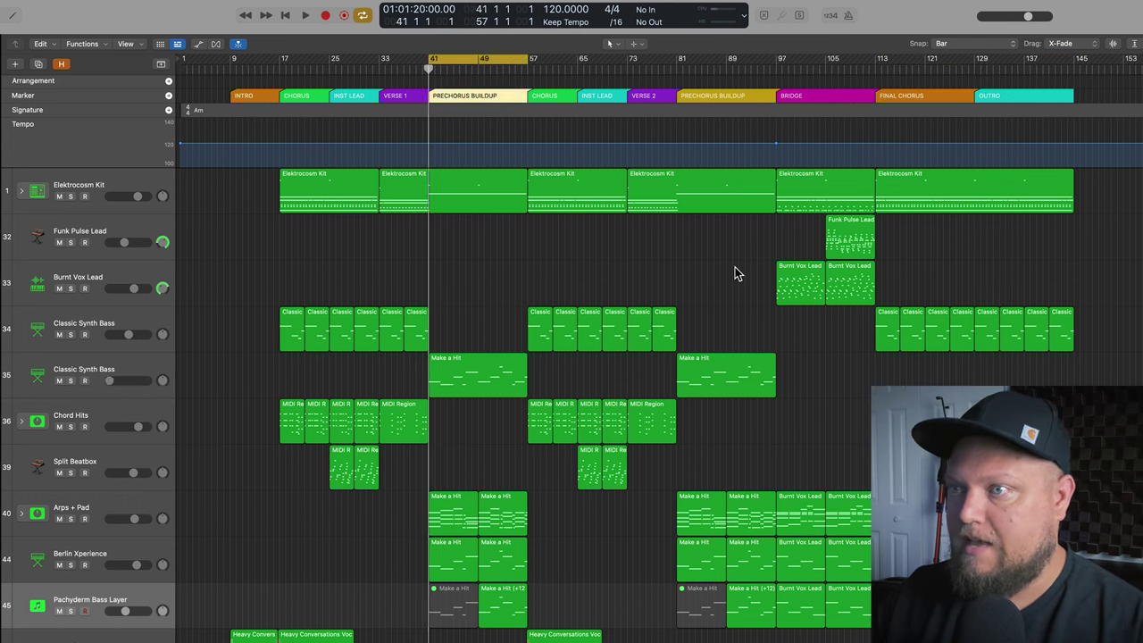
pyautogui.hotkey('alt', '.')
pyautogui.hotkey('alt', '.')
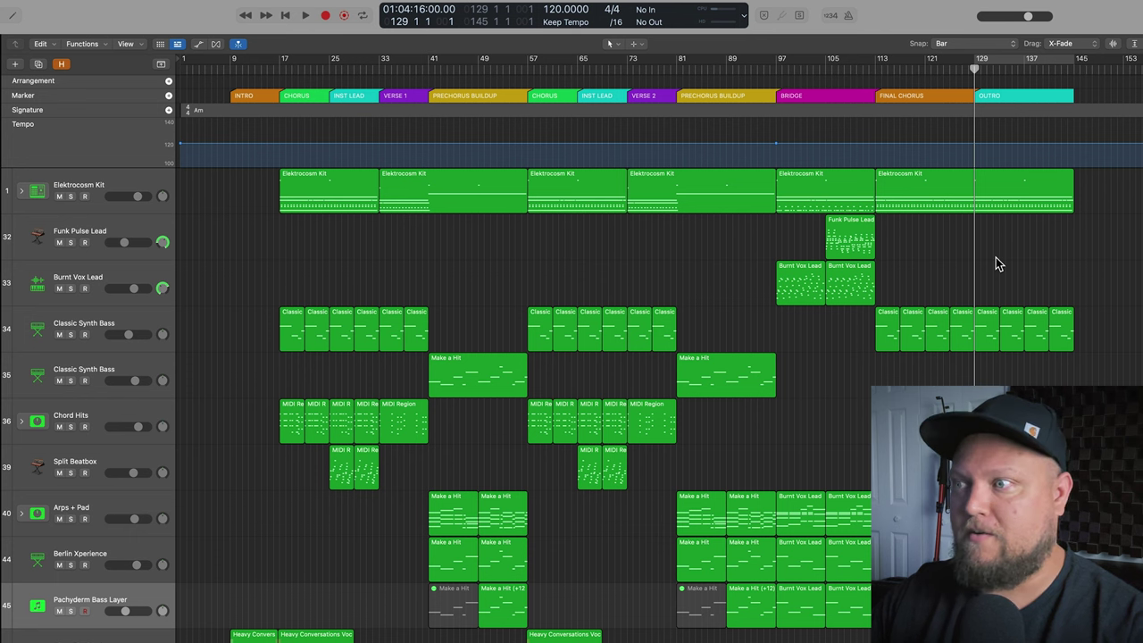
# Return the playhead to bar 1 of the project.
pyautogui.press('Return')
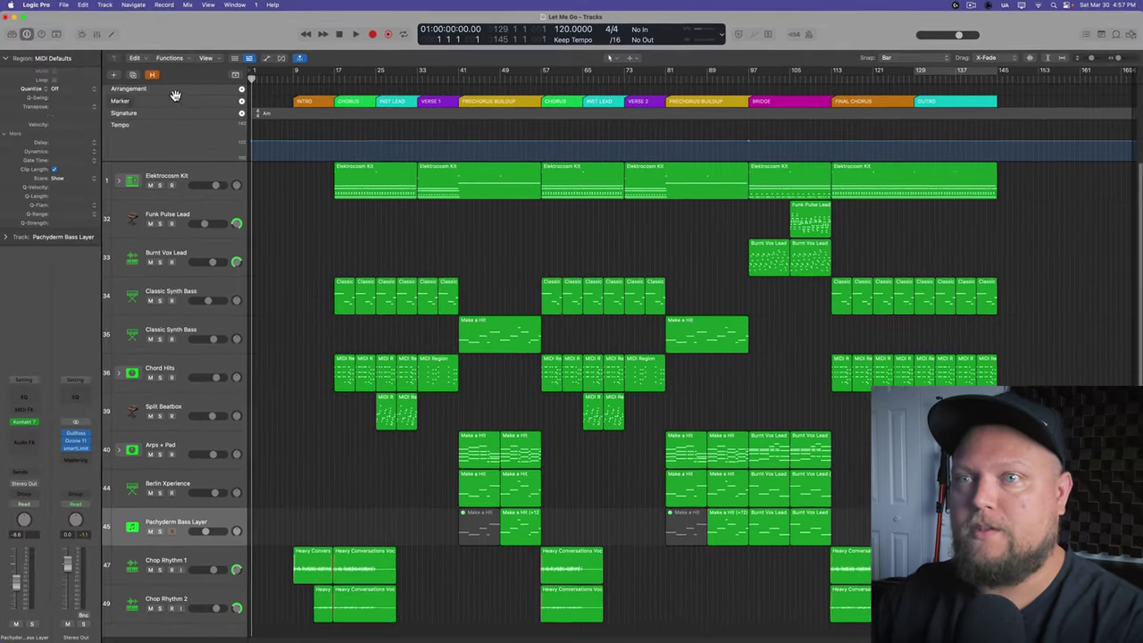
pyautogui.click(38, 6)
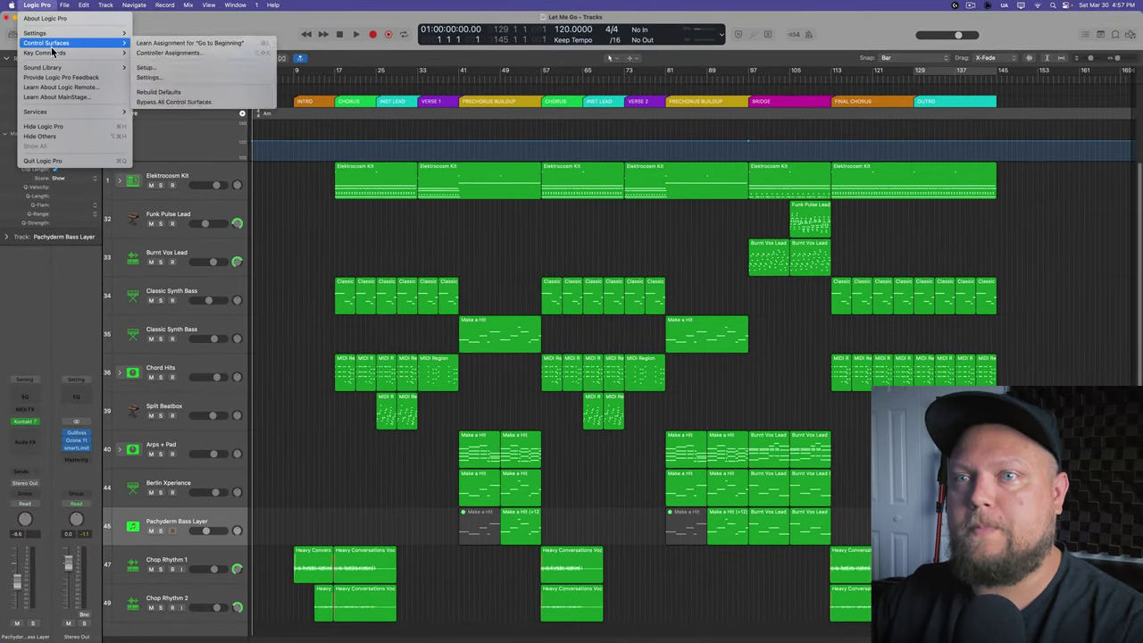
pyautogui.moveTo(107, 53)
pyautogui.click(156, 63)
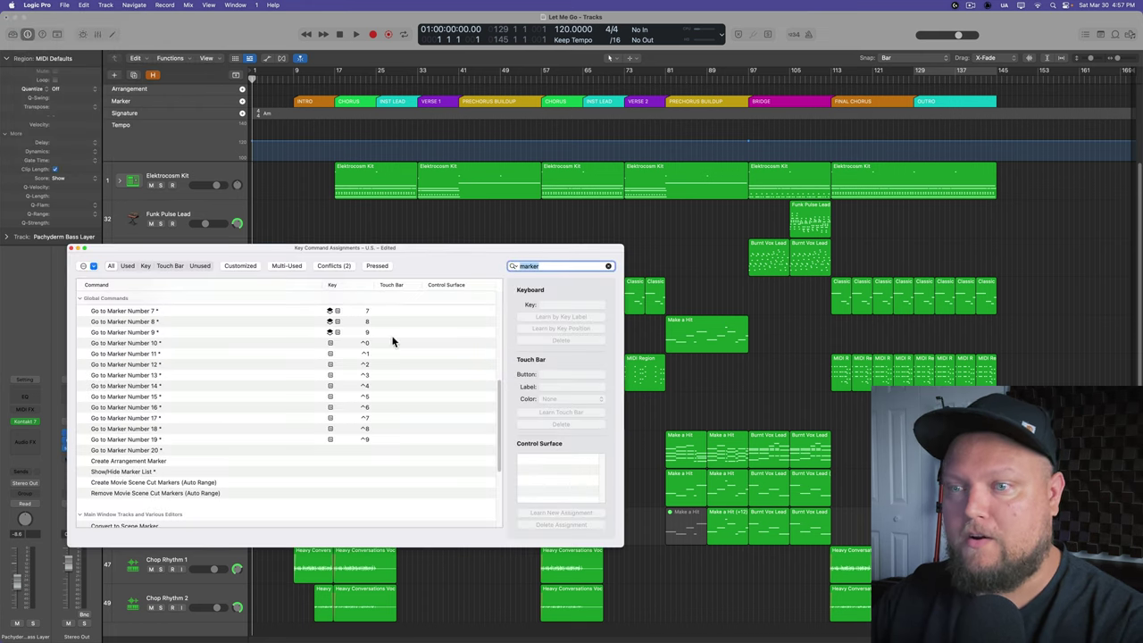
pyautogui.scroll(5, 302, 391)
pyautogui.click(187, 412)
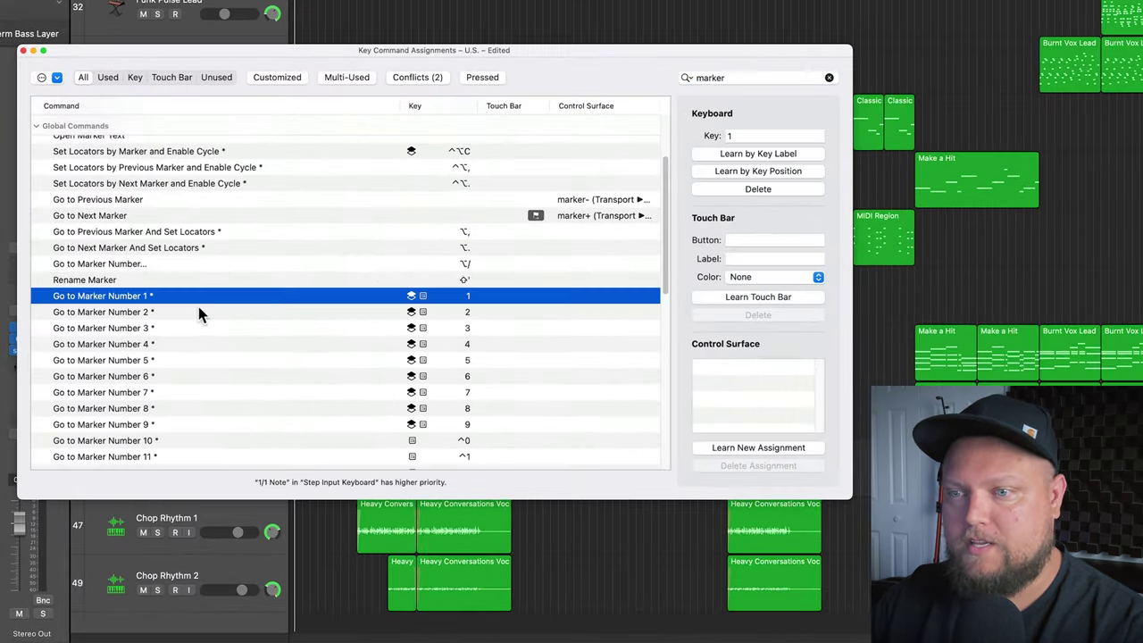
pyautogui.scroll(-3, 223, 339)
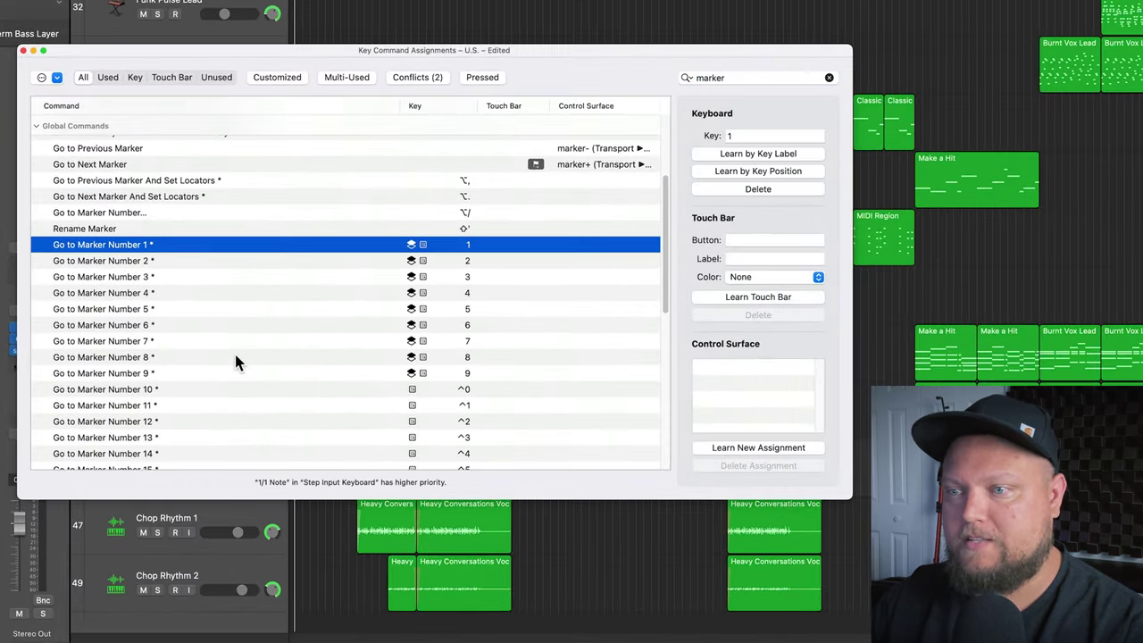
pyautogui.click(162, 253)
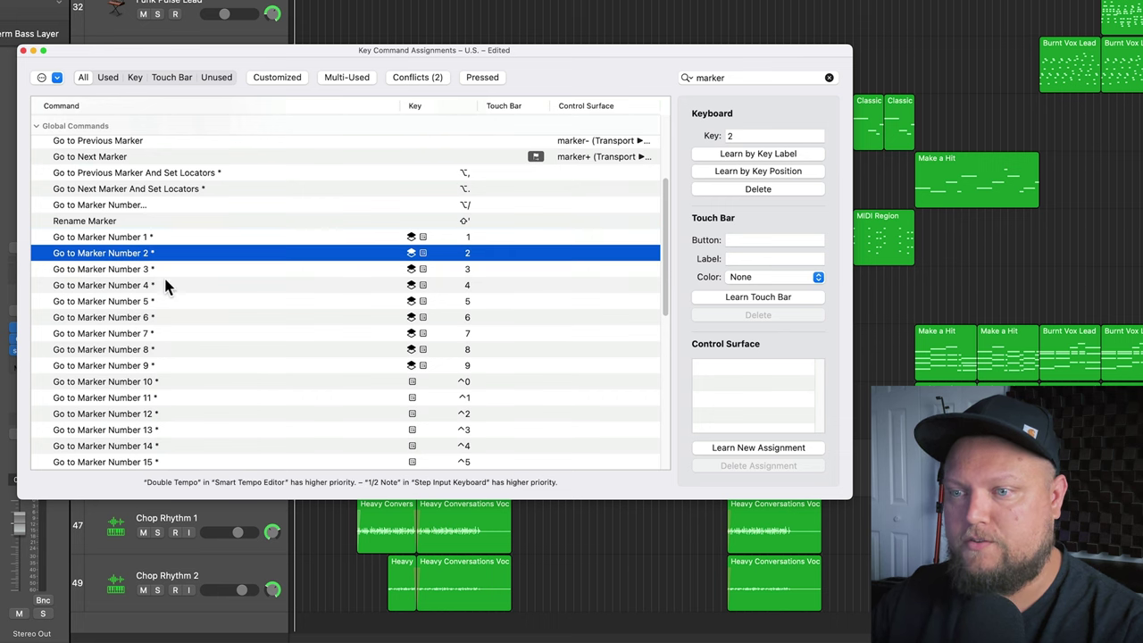
pyautogui.click(173, 365)
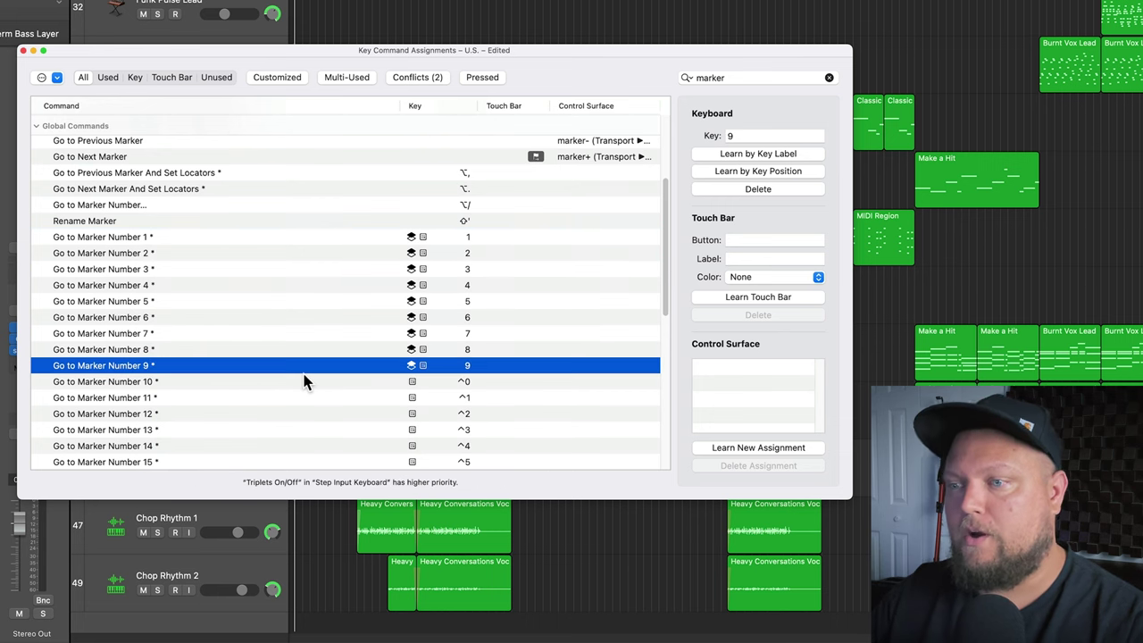
pyautogui.scroll(-1, 304, 382)
pyautogui.scroll(-1, 304, 382)
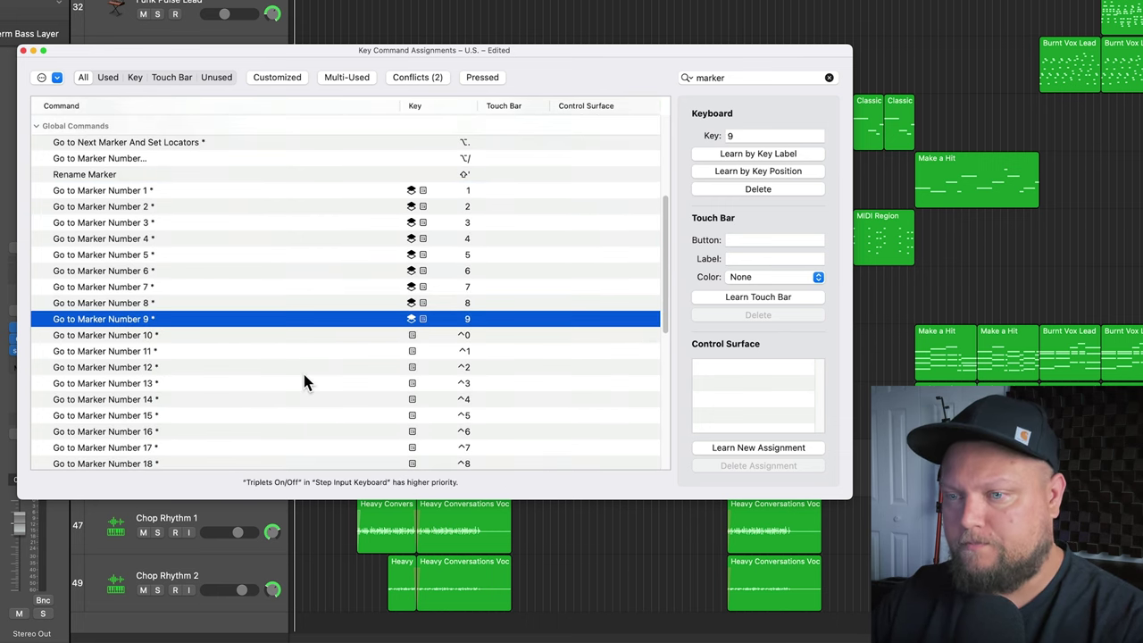
pyautogui.click(252, 191)
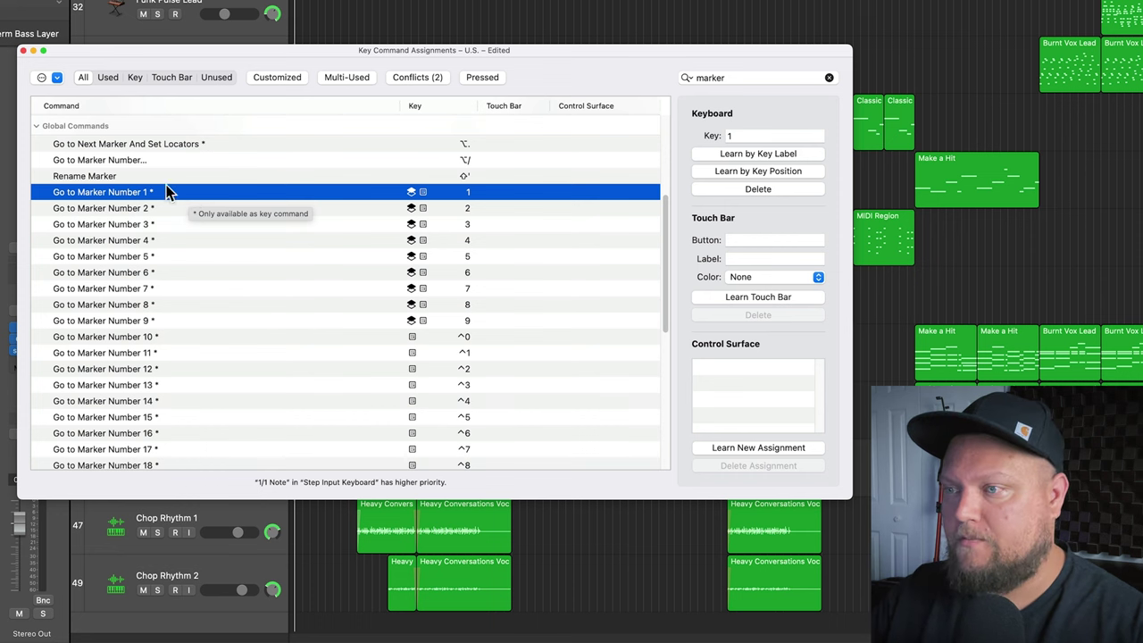
# Assign Control-1 through Control-4 to Go to Marker Number 1–4, dismissing the conflict warning.
pyautogui.click(747, 172)
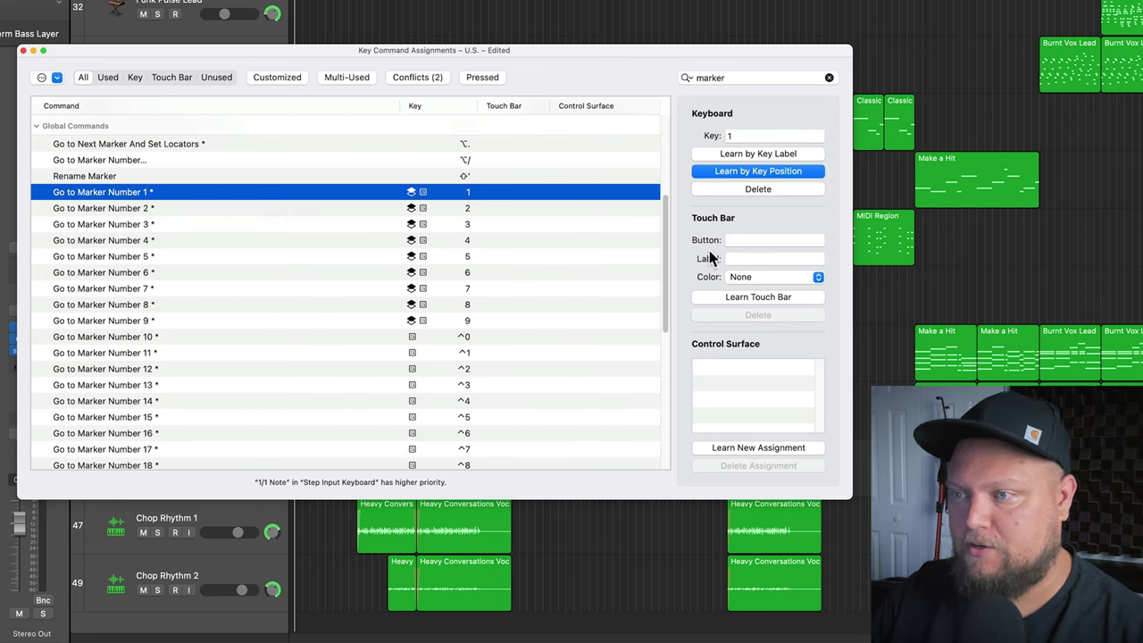
pyautogui.hotkey('ctrl', '1')
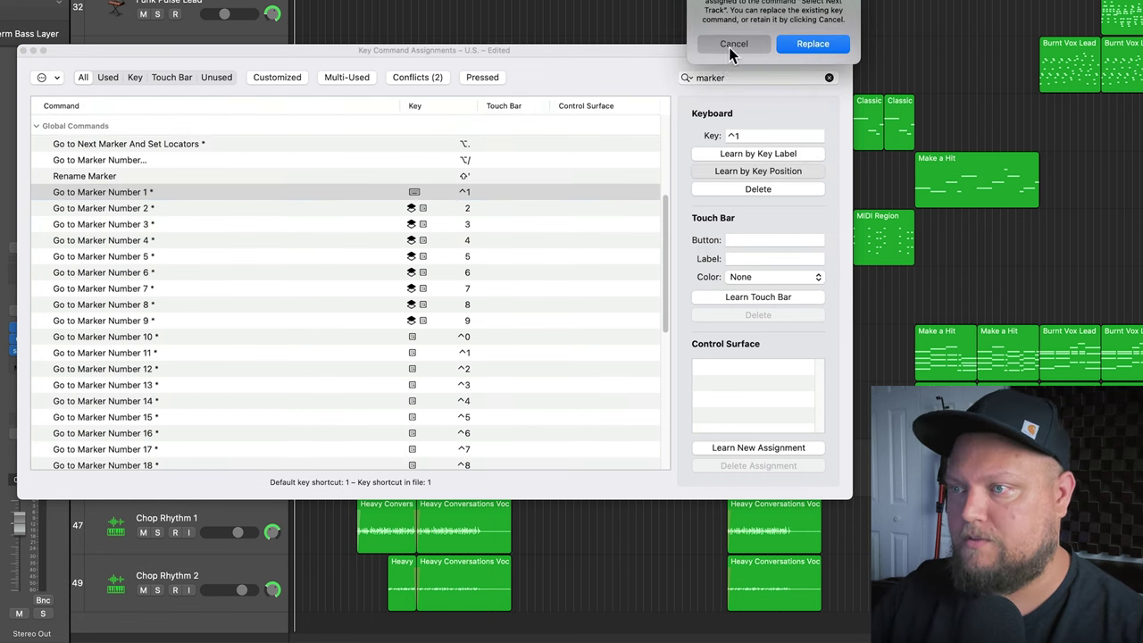
pyautogui.click(732, 43)
pyautogui.click(491, 210)
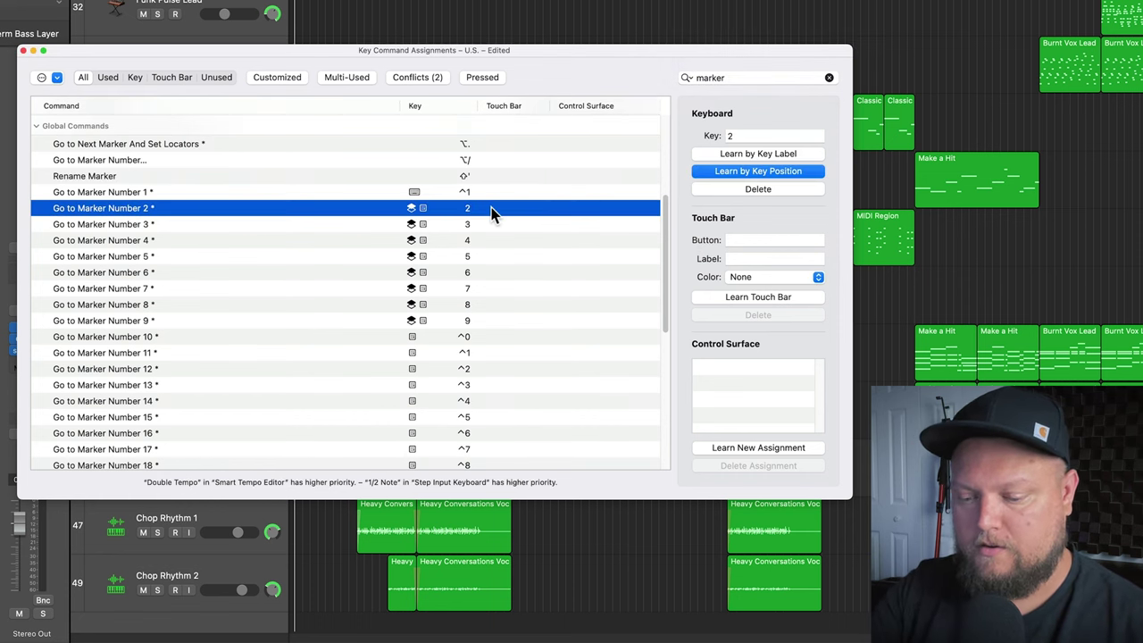
pyautogui.hotkey('ctrl', '2')
pyautogui.click(500, 228)
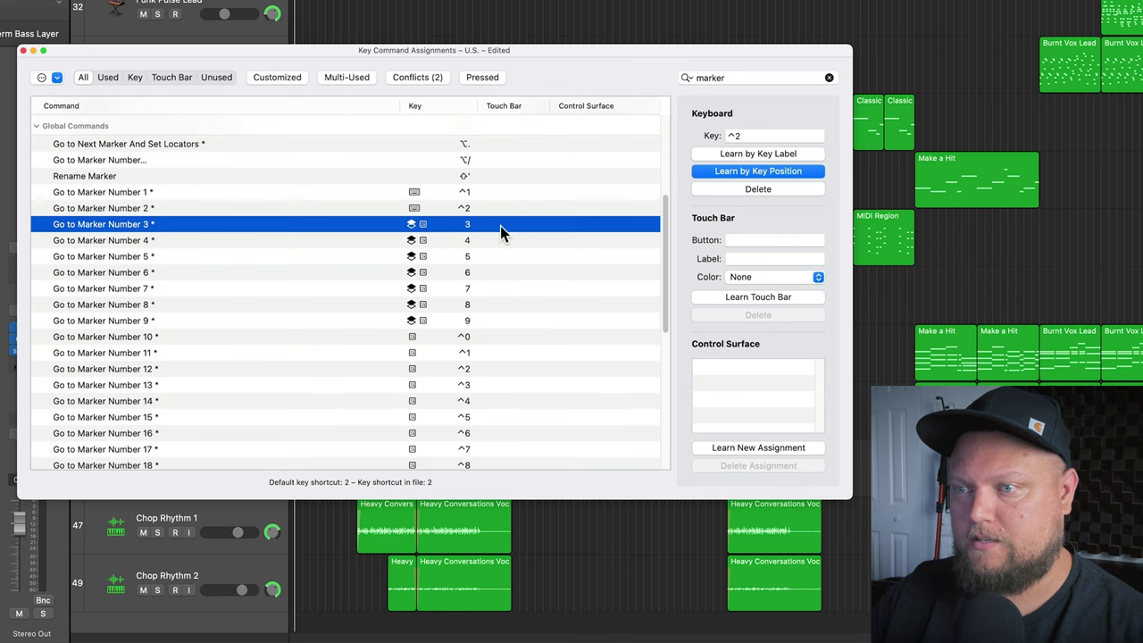
pyautogui.hotkey('ctrl', '3')
pyautogui.click(497, 241)
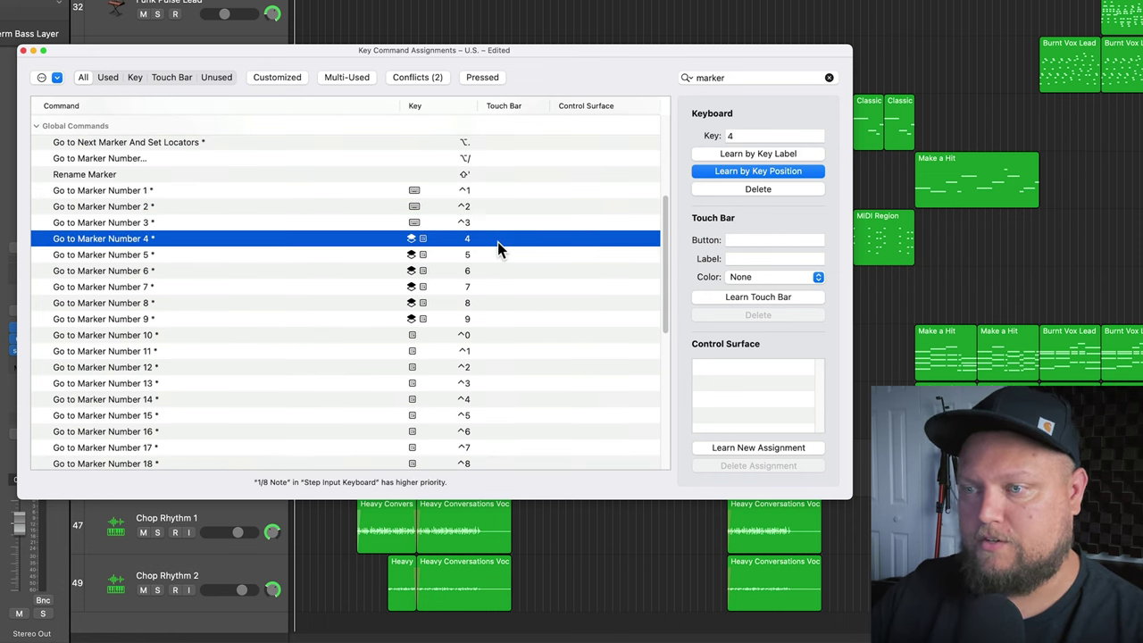
pyautogui.hotkey('ctrl', '4')
# Assign Control-5 through Control-9 to Go to Marker Number 5–9.
pyautogui.click(503, 261)
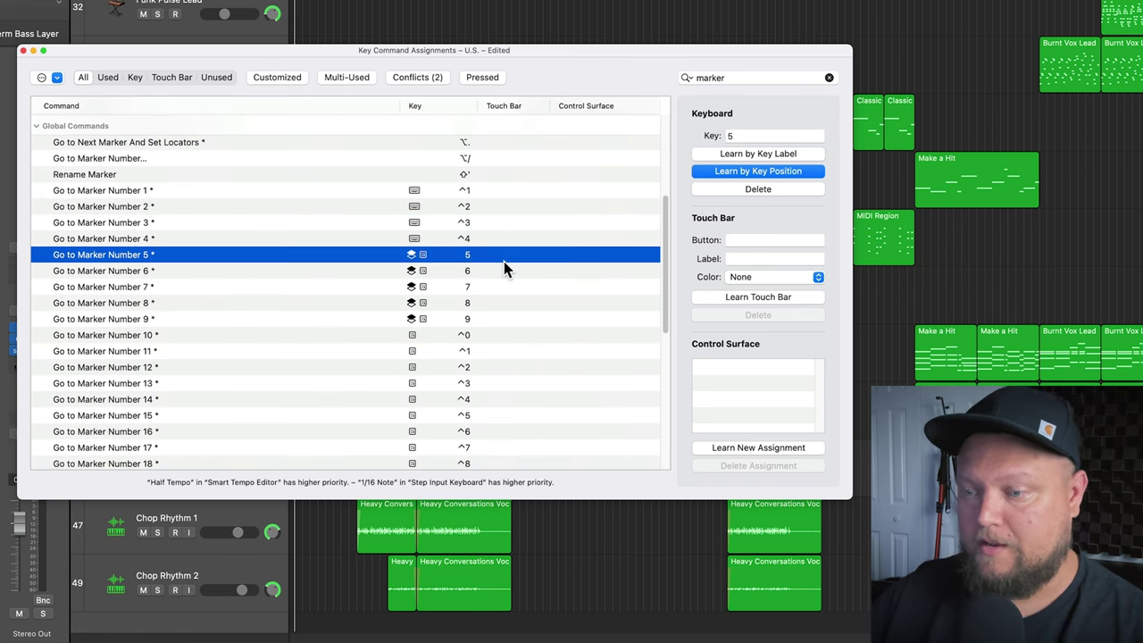
pyautogui.hotkey('ctrl', '5')
pyautogui.click(498, 271)
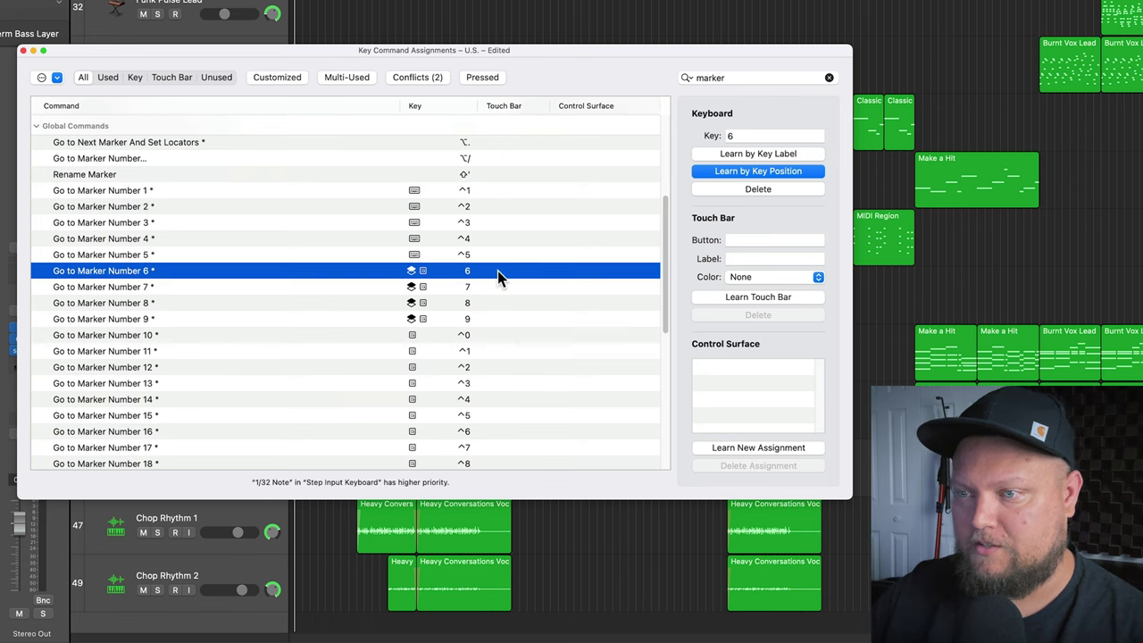
pyautogui.hotkey('ctrl', '6')
pyautogui.click(482, 286)
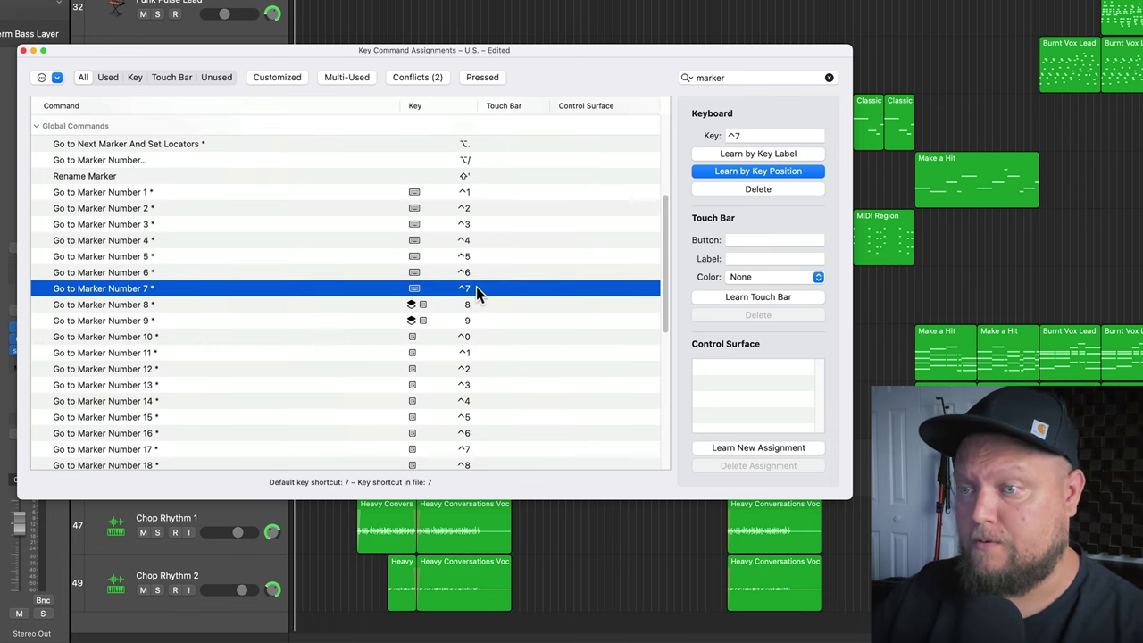
pyautogui.click(484, 304)
pyautogui.hotkey('ctrl', '8')
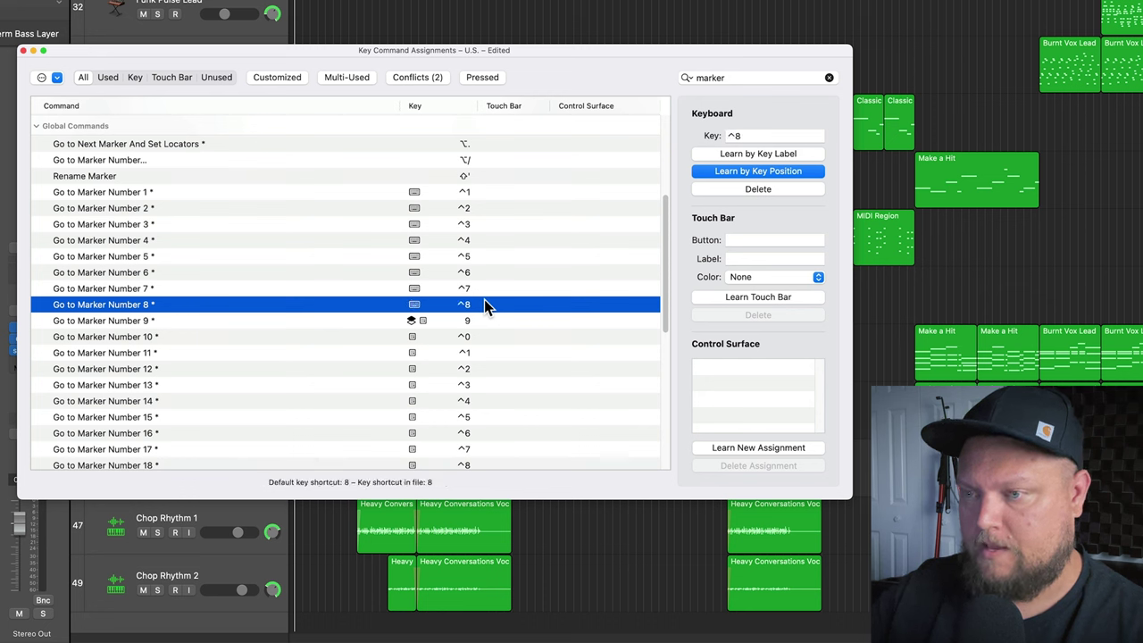
pyautogui.click(489, 320)
pyautogui.hotkey('ctrl', '9')
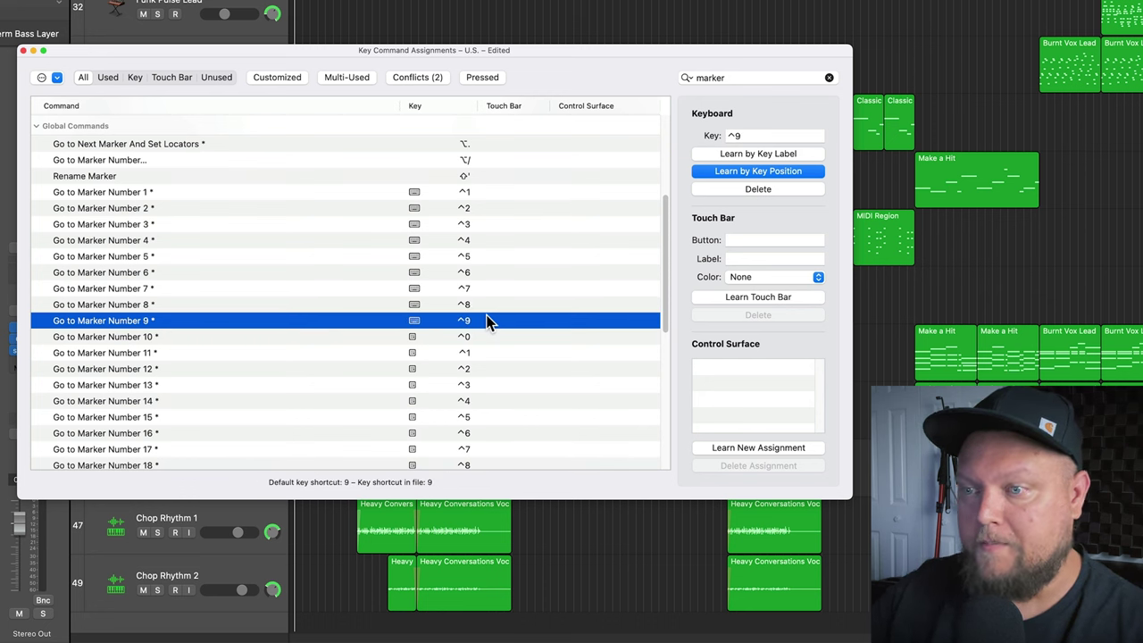
# Cancel the Control-0 change for Go to Marker Number 10, keeping its ^0 shortcut.
pyautogui.click(486, 336)
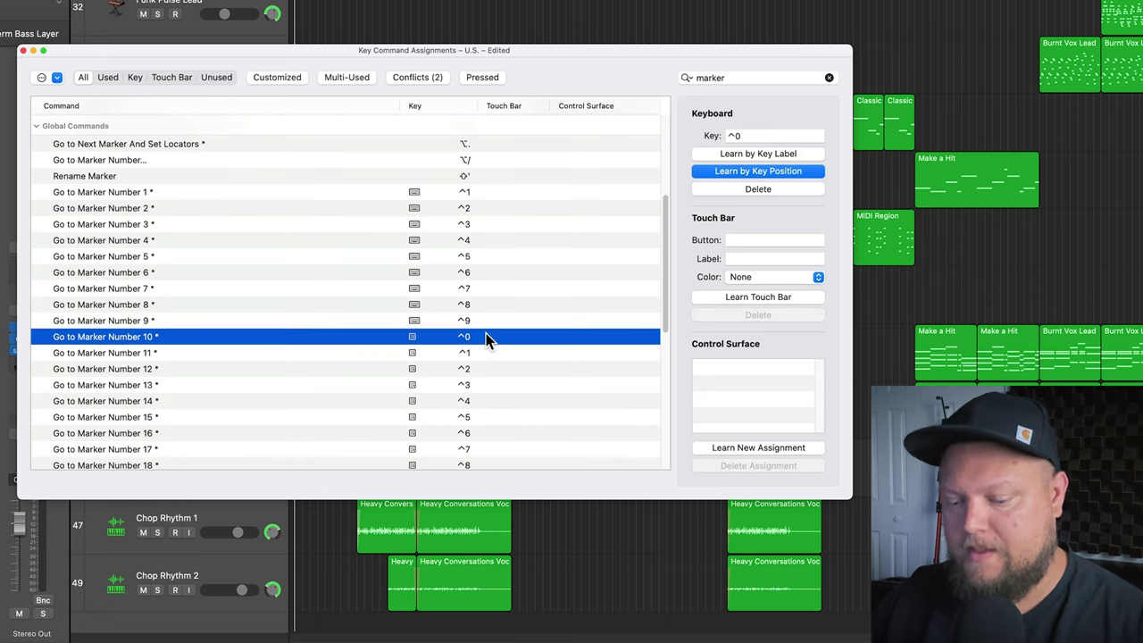
pyautogui.hotkey('ctrl', '0')
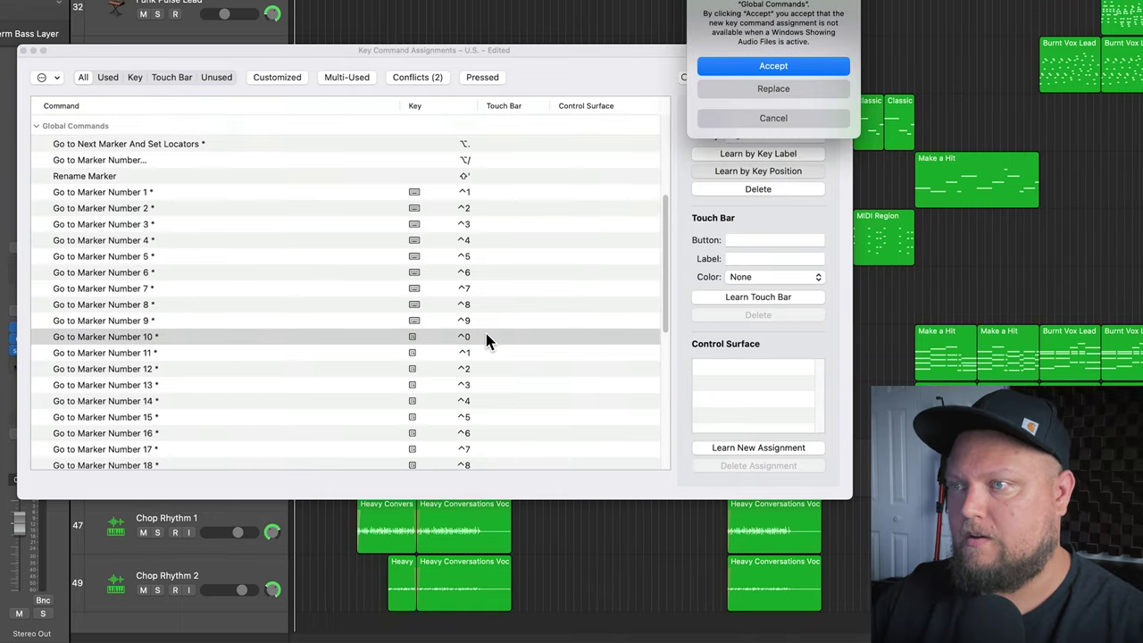
pyautogui.click(770, 118)
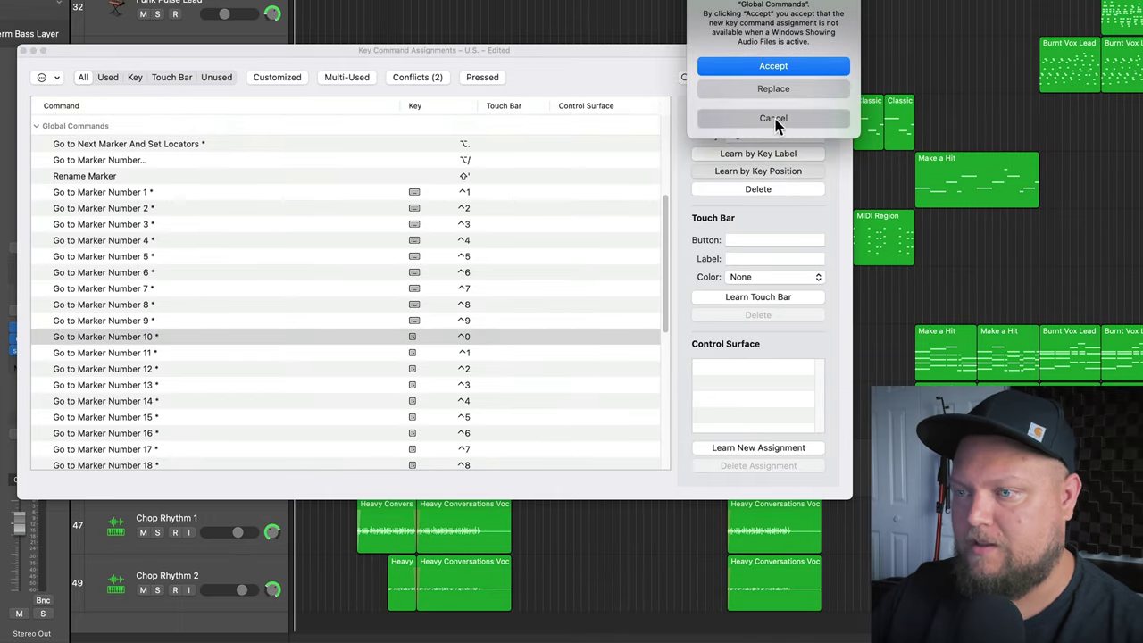
pyautogui.click(488, 320)
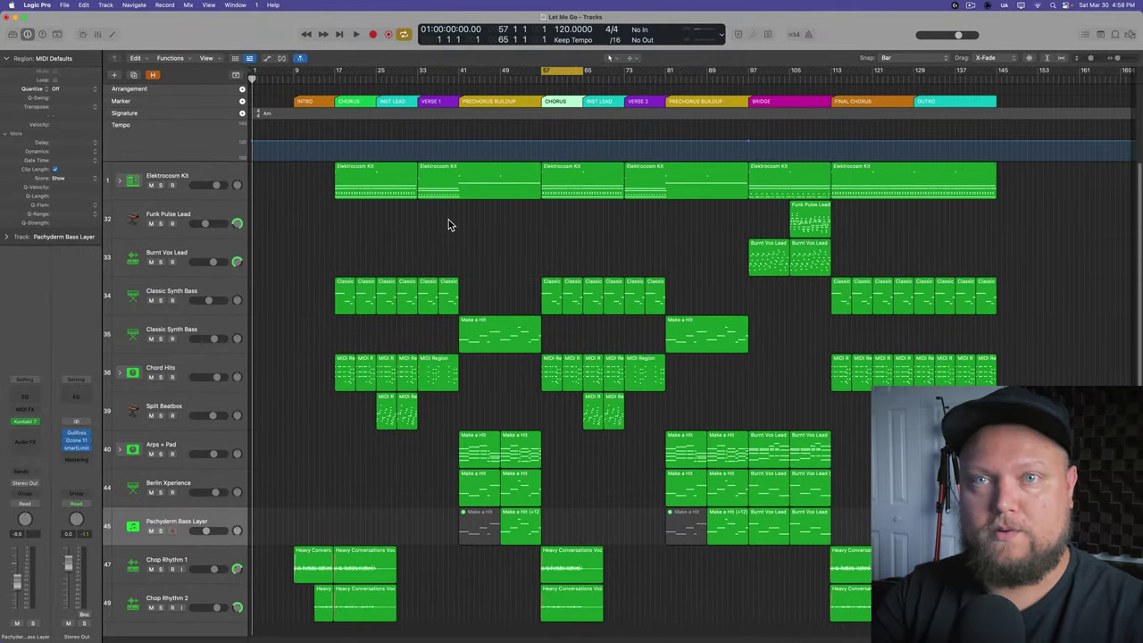
# Use Control+1 through Control+9 to jump through the section markers, ending at bar 81.
pyautogui.hotkey('ctrl', '1')
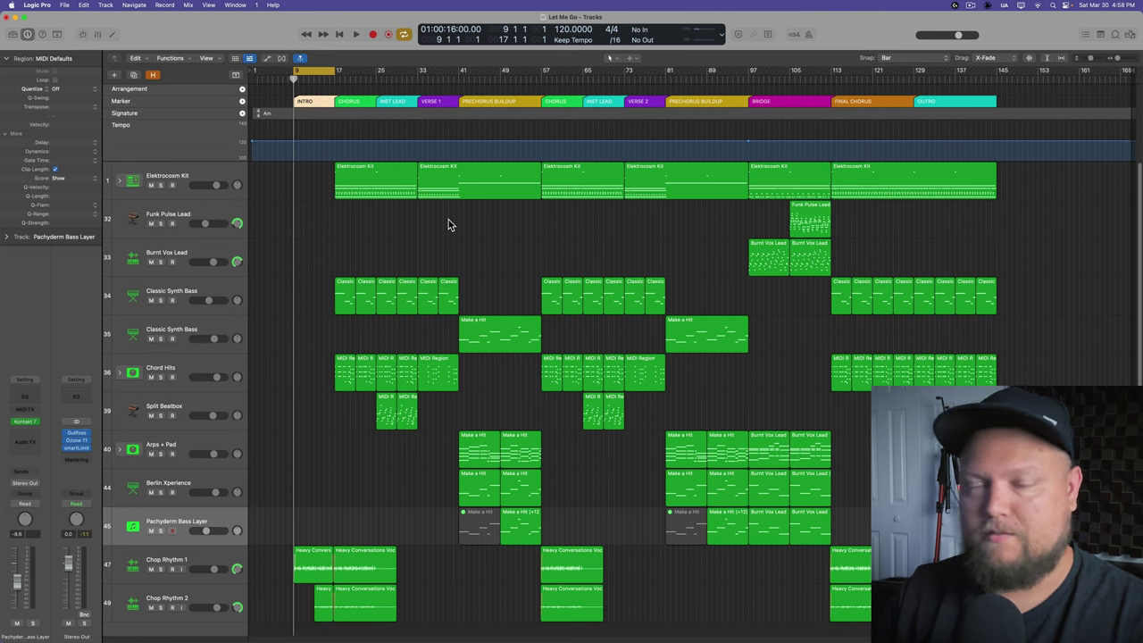
pyautogui.hotkey('ctrl', '3')
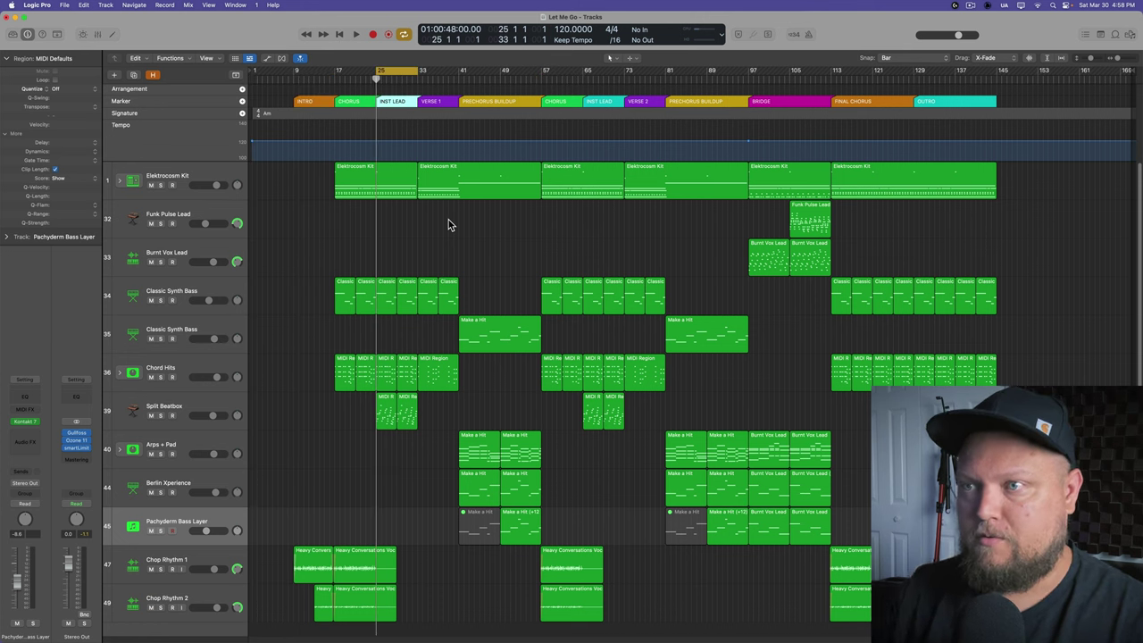
pyautogui.hotkey('ctrl', '5')
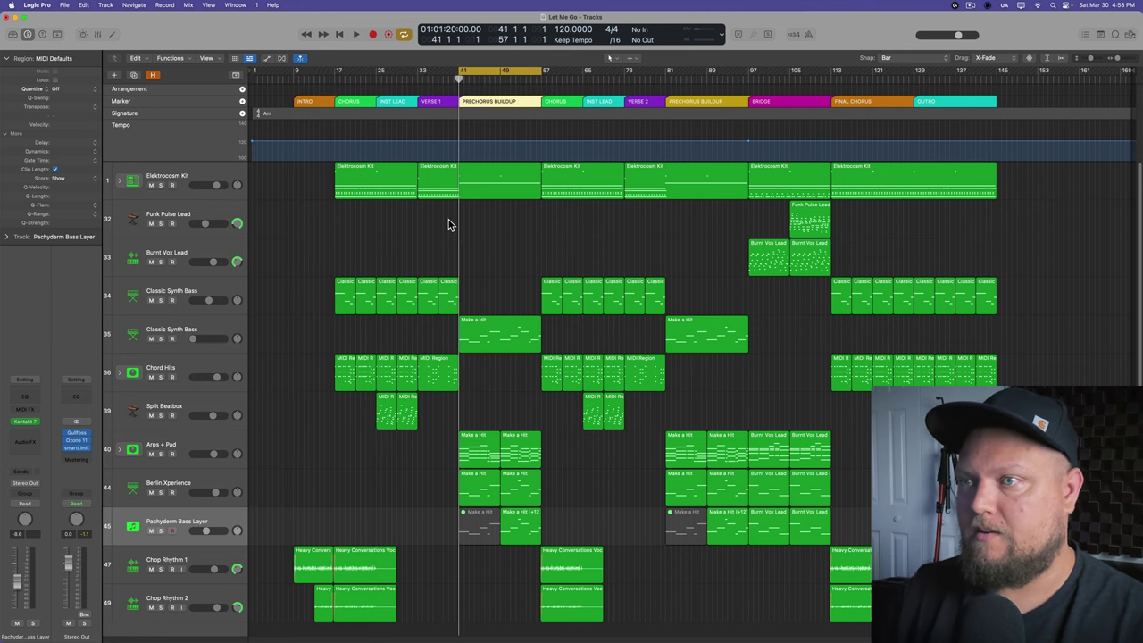
pyautogui.hotkey('ctrl', '6')
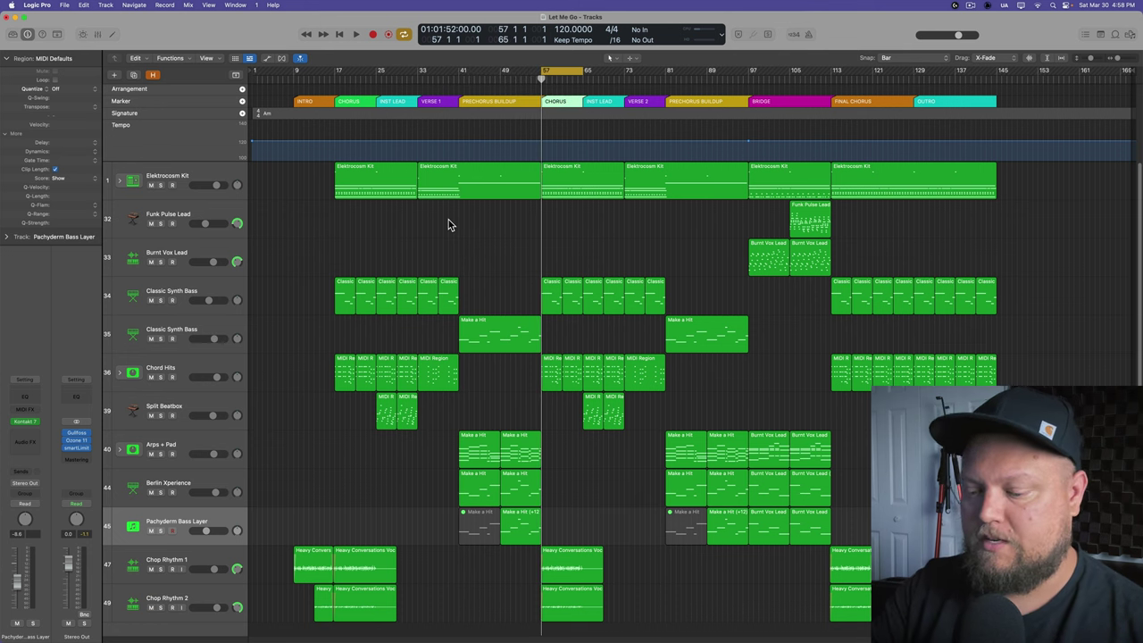
pyautogui.hotkey('ctrl', '7')
pyautogui.hotkey('ctrl', '8')
pyautogui.hotkey('ctrl', '9')
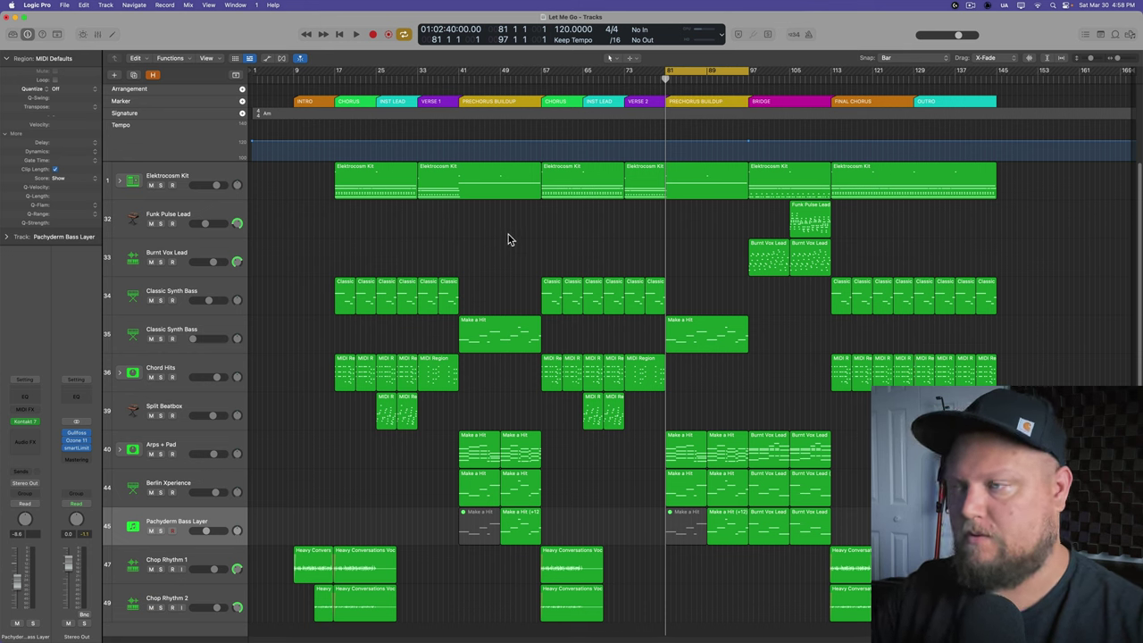
pyautogui.click(44, 5)
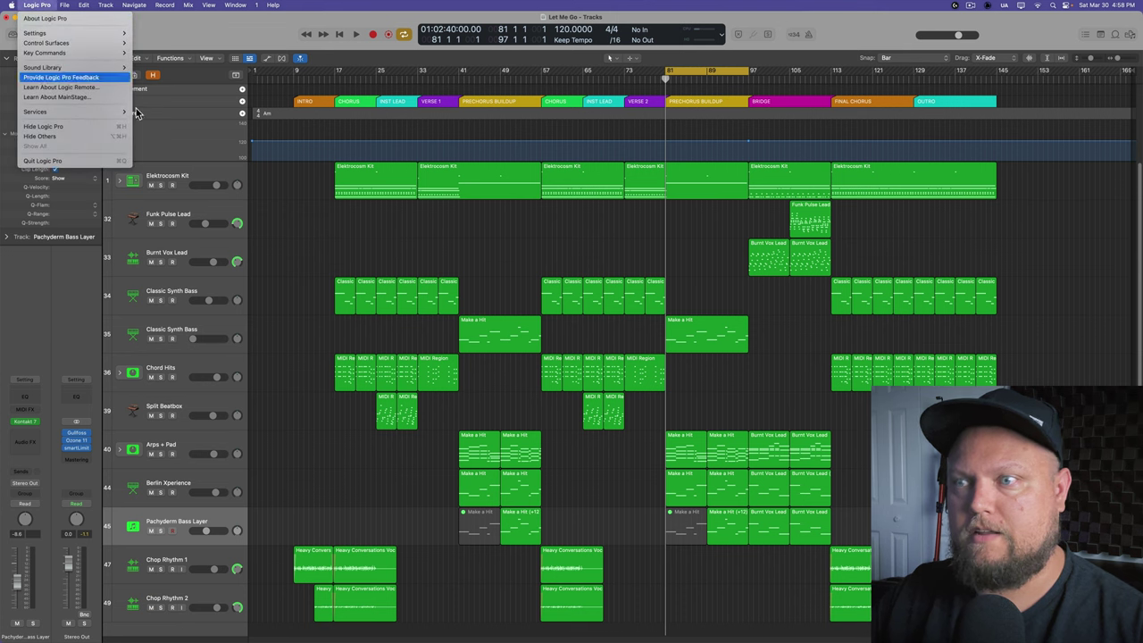
pyautogui.click(581, 236)
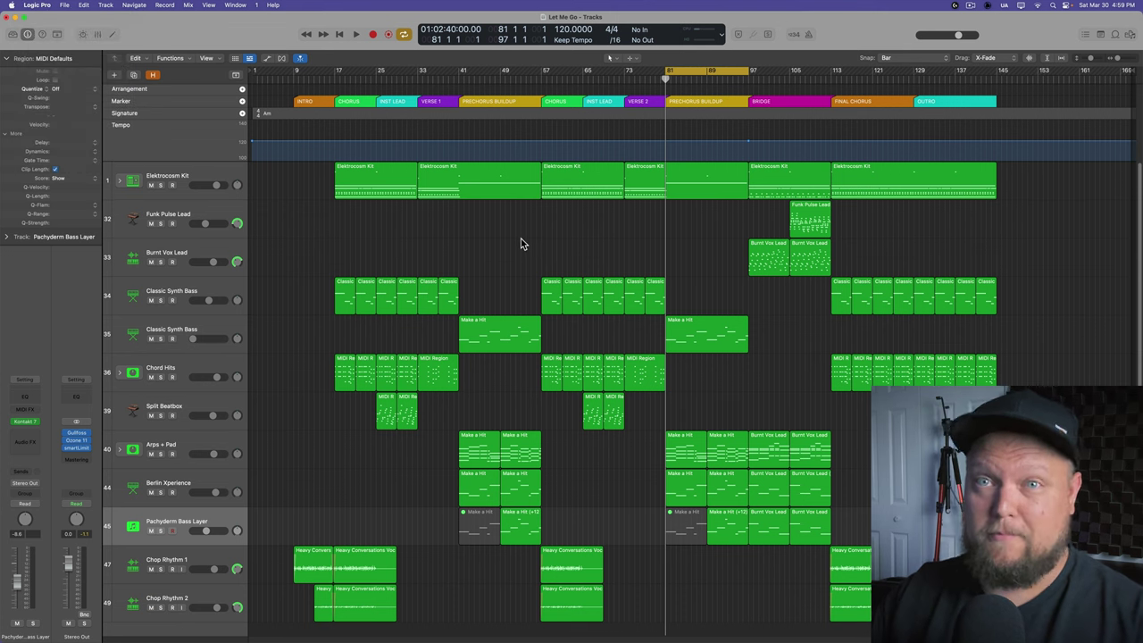